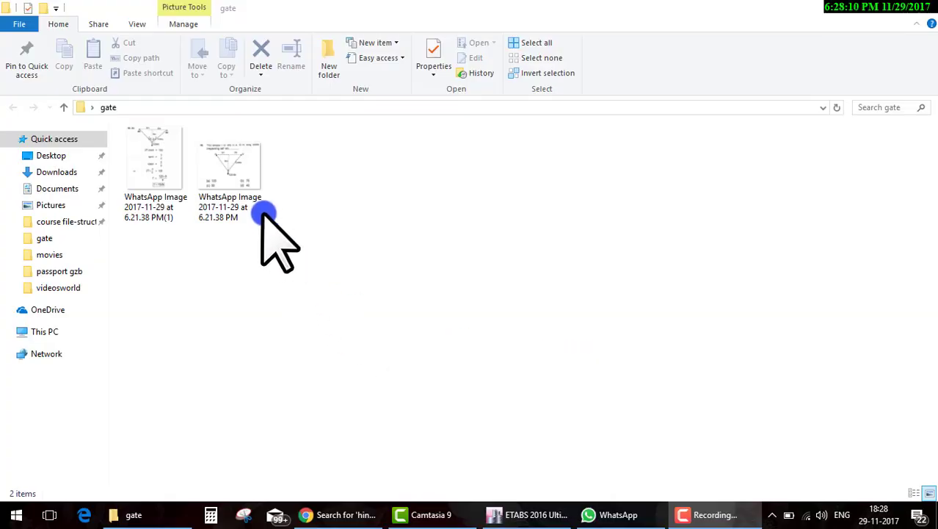
{"action": "double_click", "coordinate": [237, 180]}
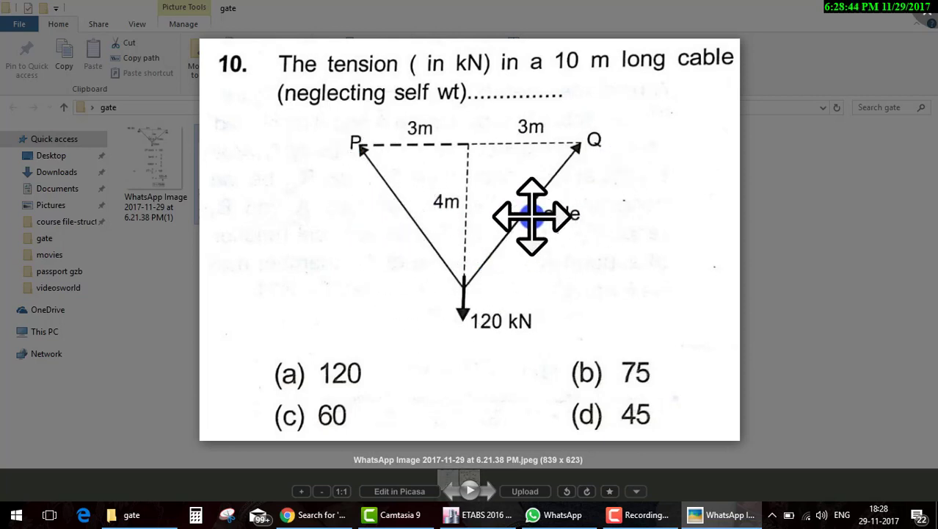
{"action": "left_click", "coordinate": [927, 12]}
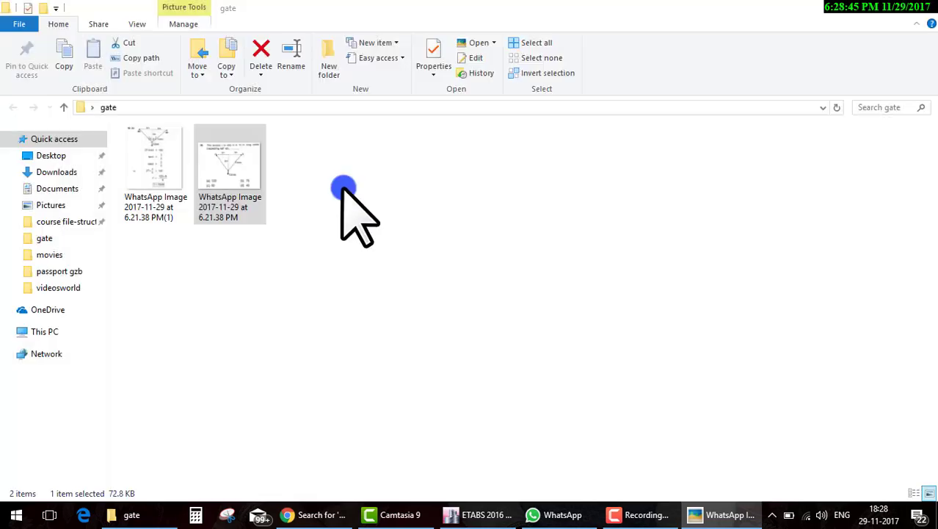
Open the cable question image in Paint via Edit and pick red.
{"action": "right_click", "coordinate": [252, 181]}
{"action": "left_click", "coordinate": [275, 122]}
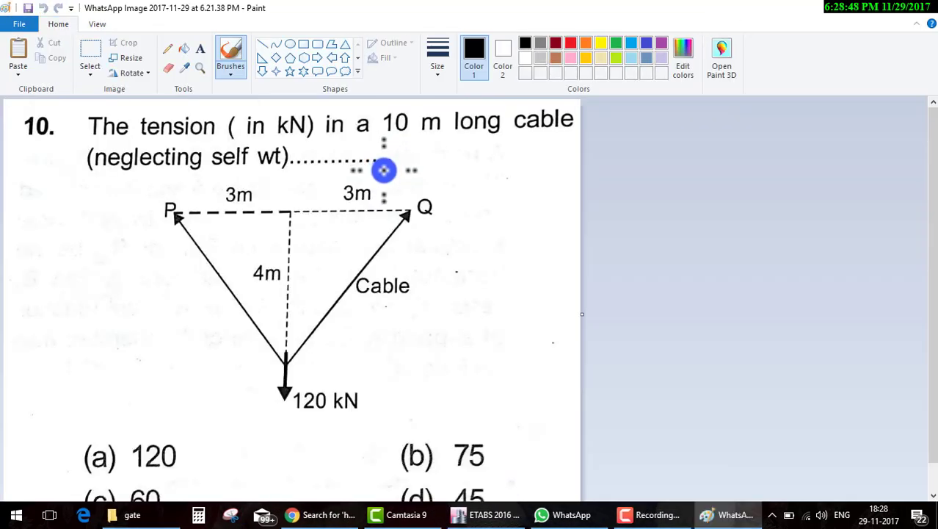
{"action": "left_click", "coordinate": [572, 42]}
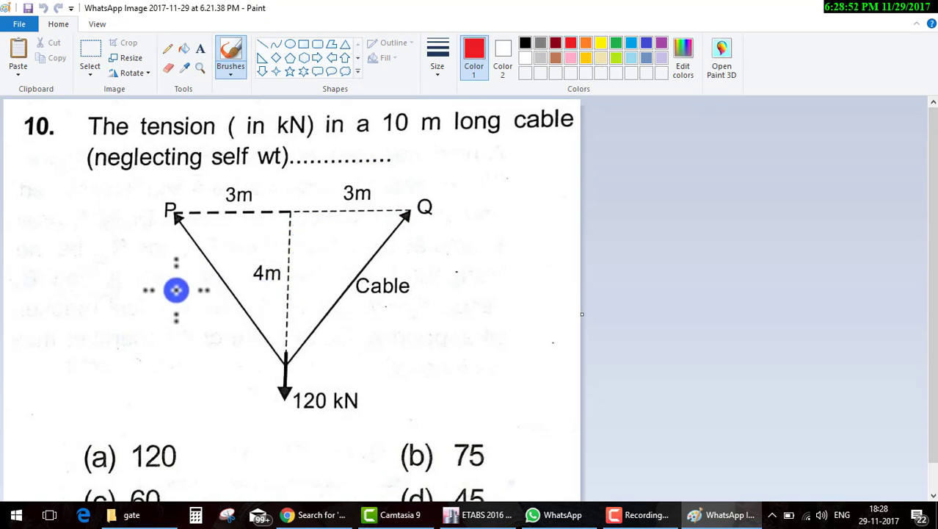
Annotate in red: a 5 beside each cable, the triangle, a 3m tick, and a loop around 120 kN.
{"action": "left_click_drag", "start_coordinate": [185, 295], "coordinate": [175, 309]}
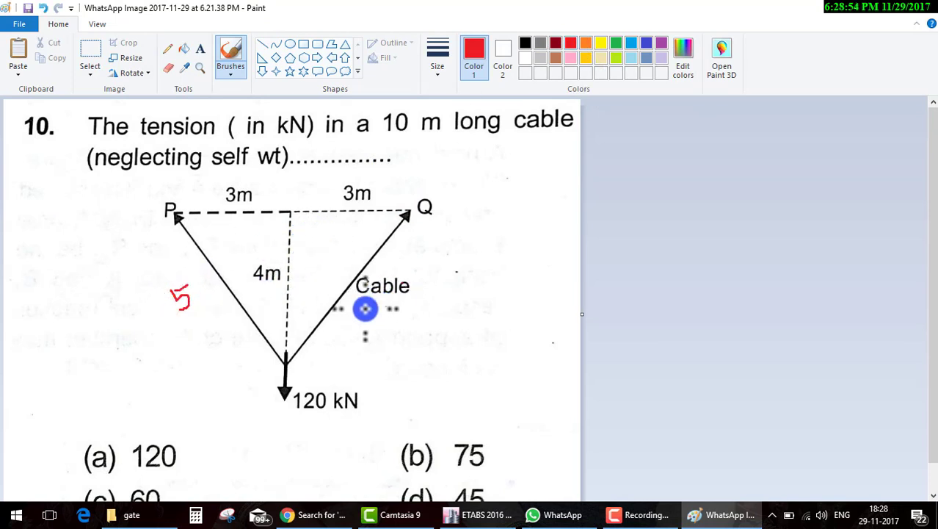
{"action": "left_click_drag", "start_coordinate": [377, 315], "coordinate": [369, 332]}
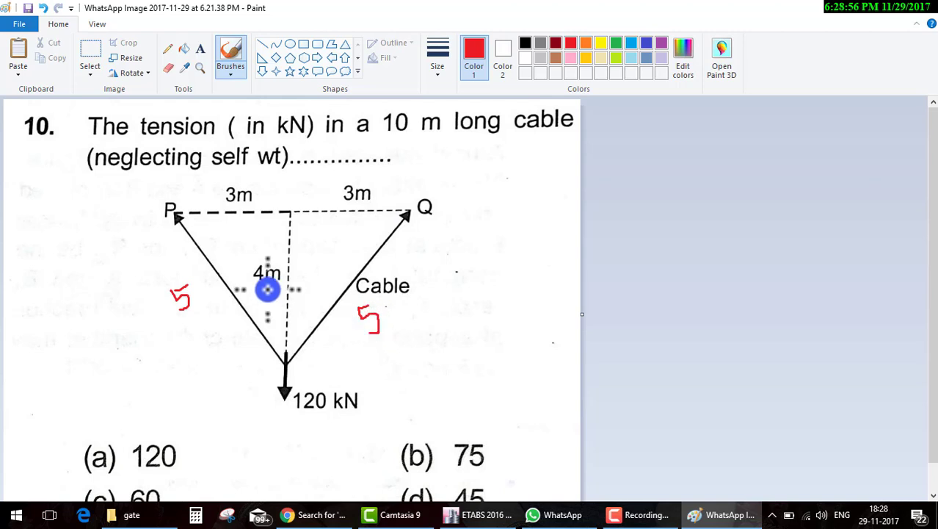
{"action": "mouse_move", "coordinate": [189, 218]}
{"action": "left_mouse_down"}
{"action": "mouse_move", "coordinate": [248, 315]}
{"action": "mouse_move", "coordinate": [279, 301]}
{"action": "mouse_move", "coordinate": [276, 226]}
{"action": "mouse_move", "coordinate": [191, 222]}
{"action": "left_mouse_up"}
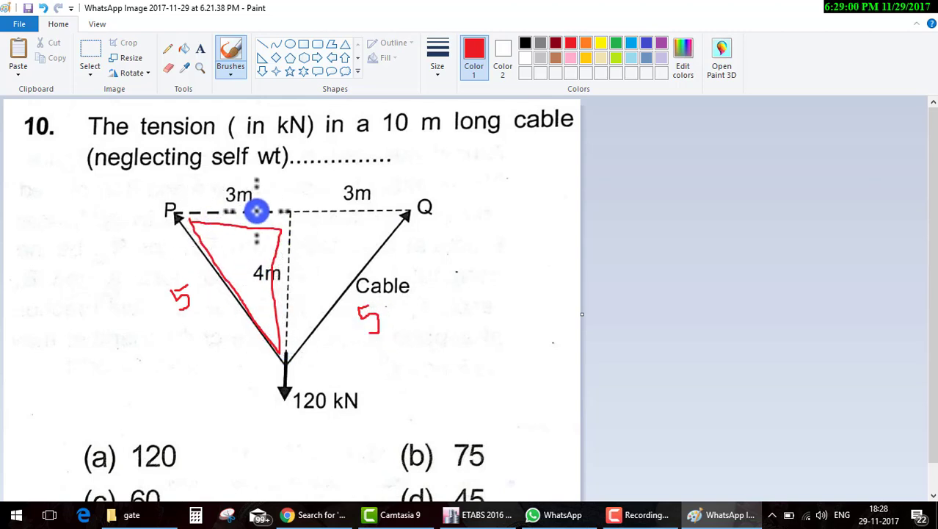
{"action": "left_click_drag", "start_coordinate": [260, 194], "coordinate": [289, 186]}
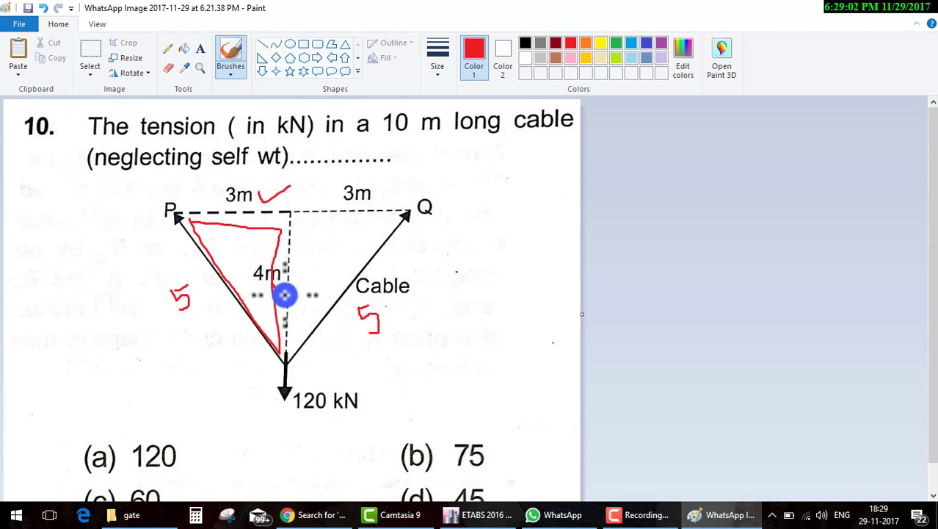
{"action": "left_click_drag", "start_coordinate": [285, 294], "coordinate": [357, 262]}
{"action": "left_click_drag", "start_coordinate": [168, 342], "coordinate": [221, 312]}
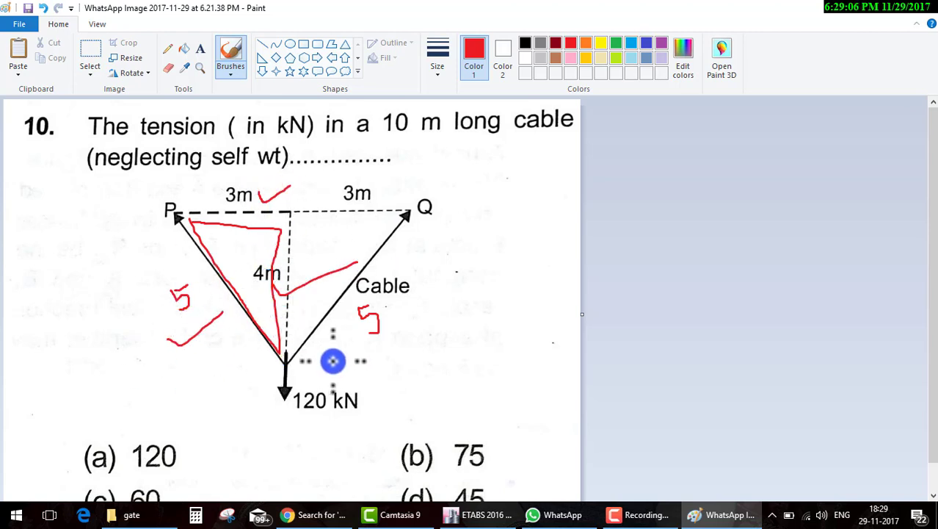
{"action": "left_click_drag", "start_coordinate": [278, 387], "coordinate": [248, 401]}
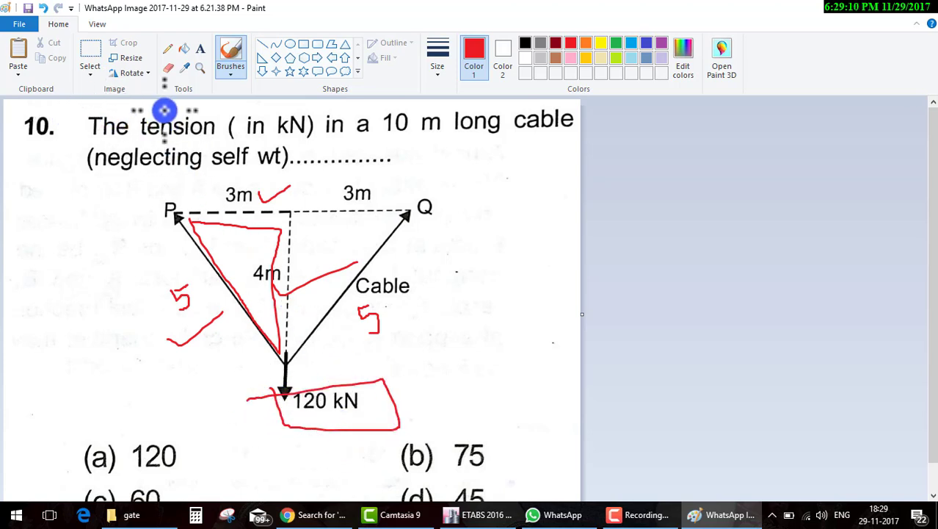
{"action": "scroll", "coordinate": [483, 231], "scroll_direction": "down", "scroll_amount": 1}
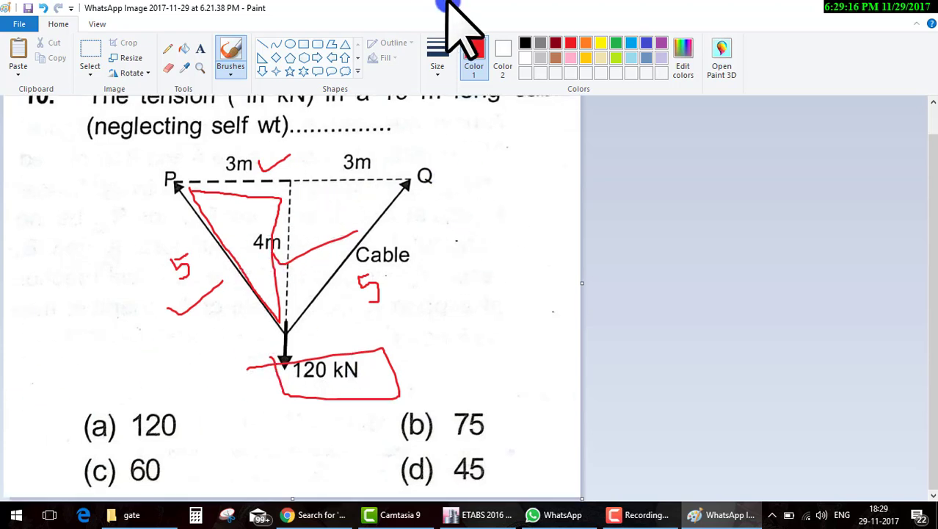
In green, mark tension on the right cable and slash beside both 5 labels.
{"action": "left_click", "coordinate": [616, 42]}
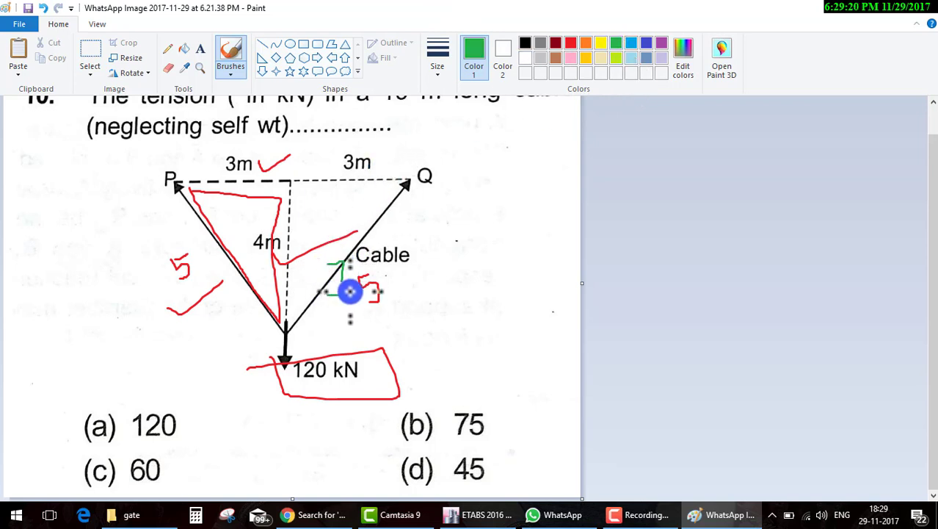
{"action": "mouse_move", "coordinate": [231, 262]}
{"action": "left_mouse_down"}
{"action": "mouse_move", "coordinate": [219, 294]}
{"action": "mouse_move", "coordinate": [293, 273]}
{"action": "left_mouse_up"}
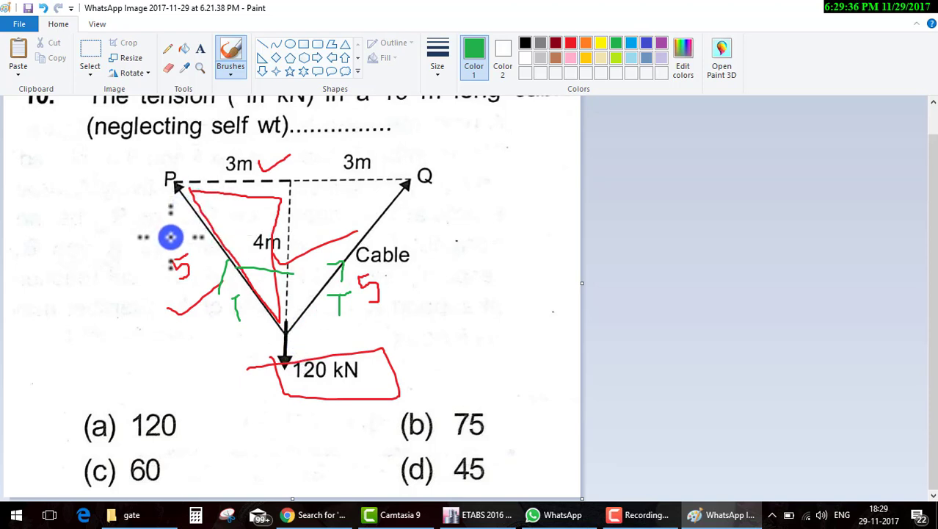
{"action": "left_click_drag", "start_coordinate": [123, 236], "coordinate": [144, 282]}
{"action": "left_click_drag", "start_coordinate": [385, 310], "coordinate": [439, 236]}
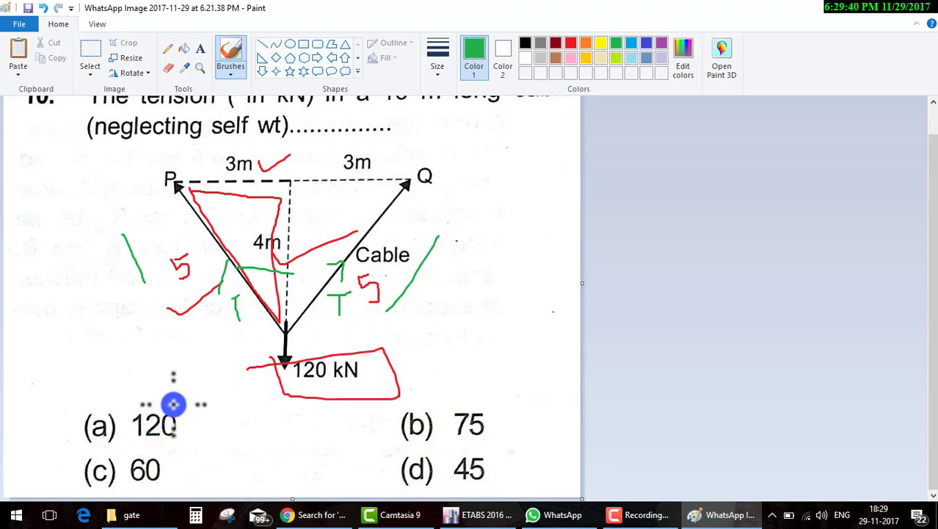
Circle and cross out (a) 120 and (d) 45, and tick the 120 kN load, (c) 60 and (b) 75.
{"action": "left_click_drag", "start_coordinate": [174, 402], "coordinate": [188, 410]}
{"action": "mouse_move", "coordinate": [229, 379]}
{"action": "left_mouse_down"}
{"action": "mouse_move", "coordinate": [211, 403]}
{"action": "mouse_move", "coordinate": [238, 423]}
{"action": "left_mouse_up"}
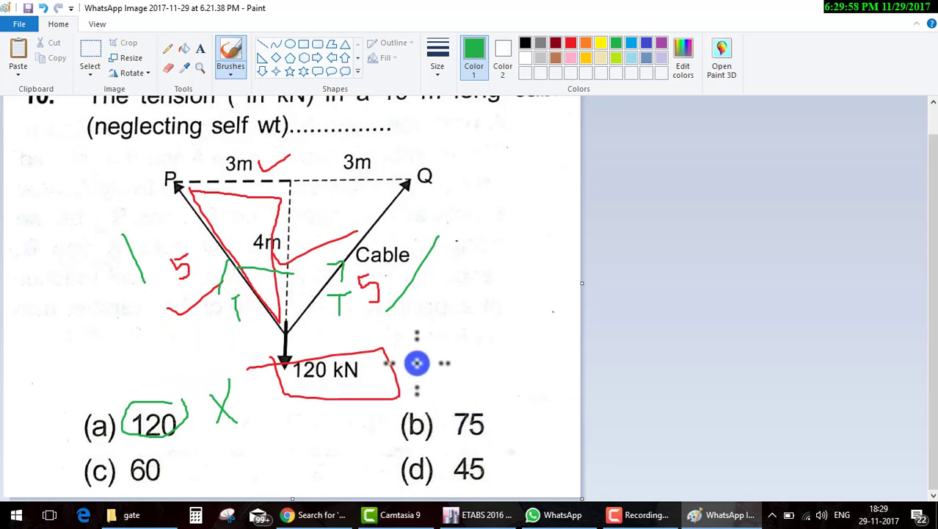
{"action": "left_click_drag", "start_coordinate": [425, 373], "coordinate": [462, 345]}
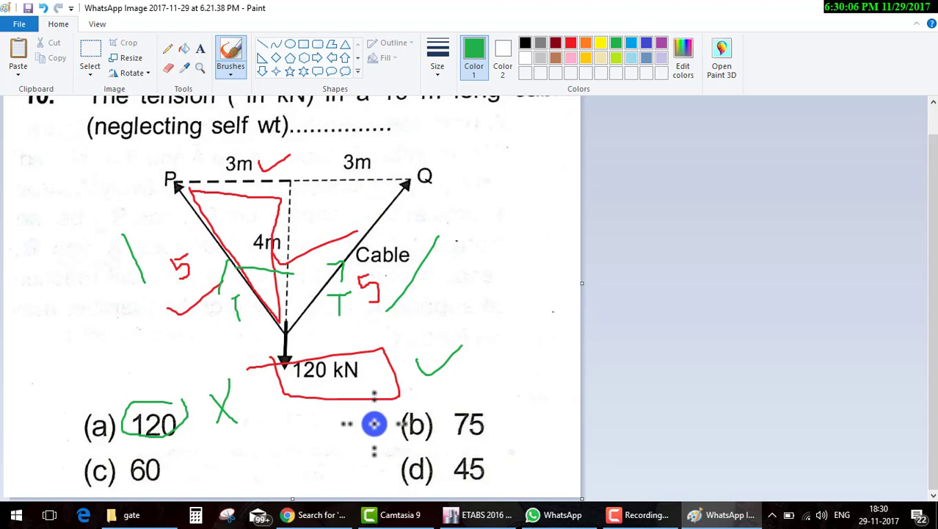
{"action": "mouse_move", "coordinate": [513, 461]}
{"action": "left_mouse_down"}
{"action": "mouse_move", "coordinate": [523, 483]}
{"action": "mouse_move", "coordinate": [545, 485]}
{"action": "left_mouse_up"}
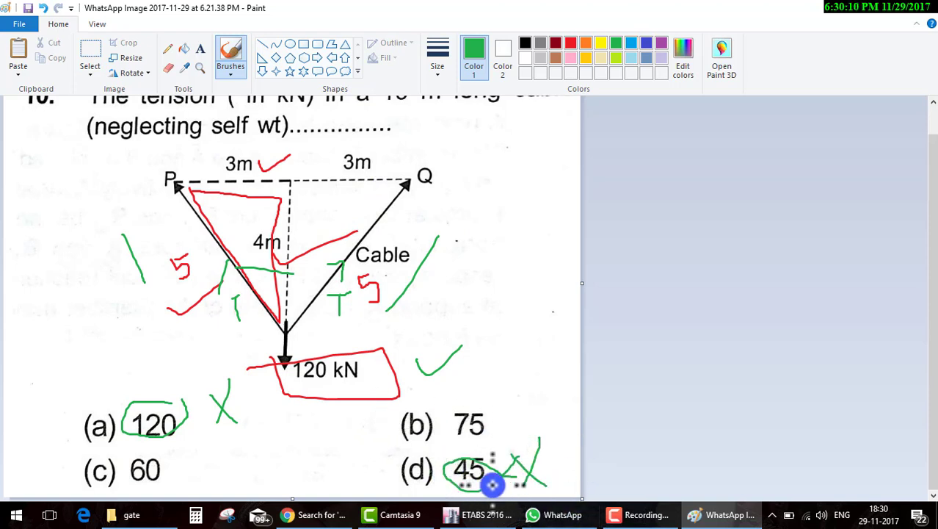
{"action": "mouse_move", "coordinate": [181, 464]}
{"action": "left_mouse_down"}
{"action": "mouse_move", "coordinate": [191, 476]}
{"action": "mouse_move", "coordinate": [257, 426]}
{"action": "left_mouse_up"}
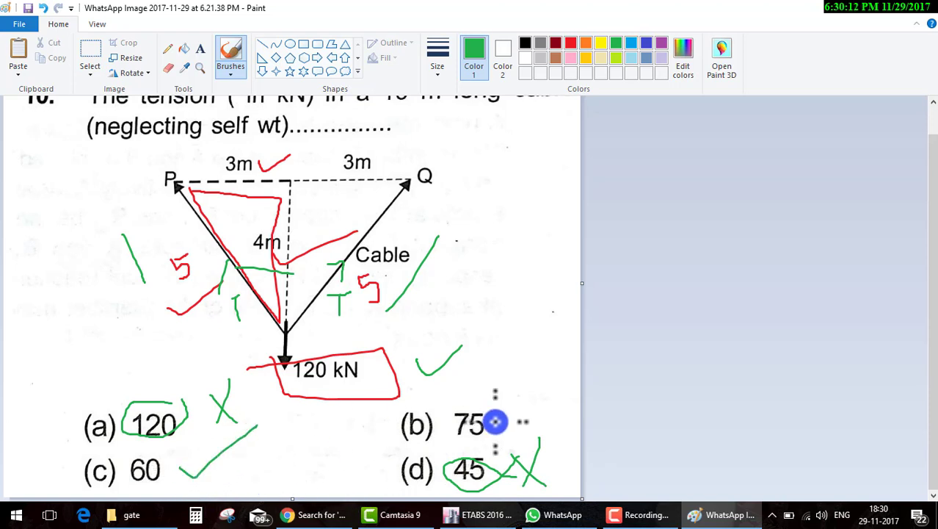
{"action": "left_click_drag", "start_coordinate": [499, 415], "coordinate": [537, 397]}
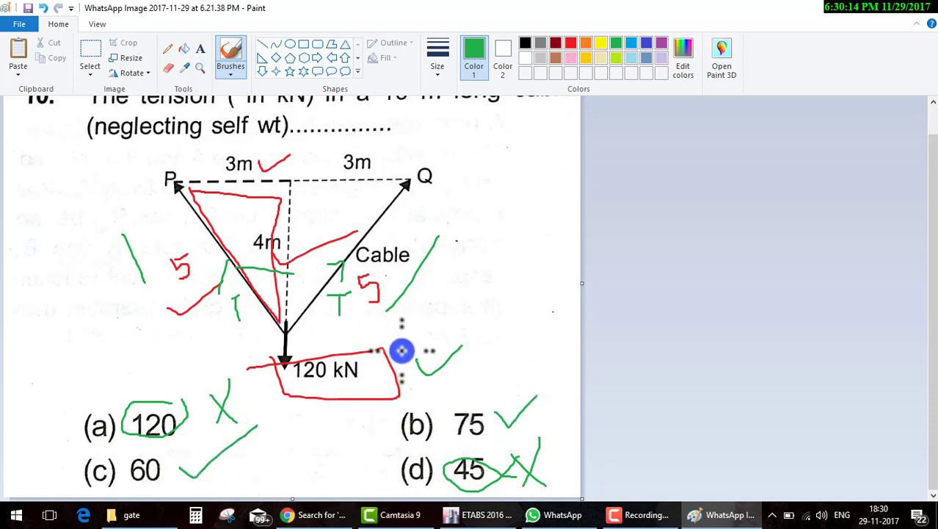
{"action": "left_click", "coordinate": [859, 6]}
Open the worked solution image in Paint with red as the drawing colour.
{"action": "double_click", "coordinate": [156, 167]}
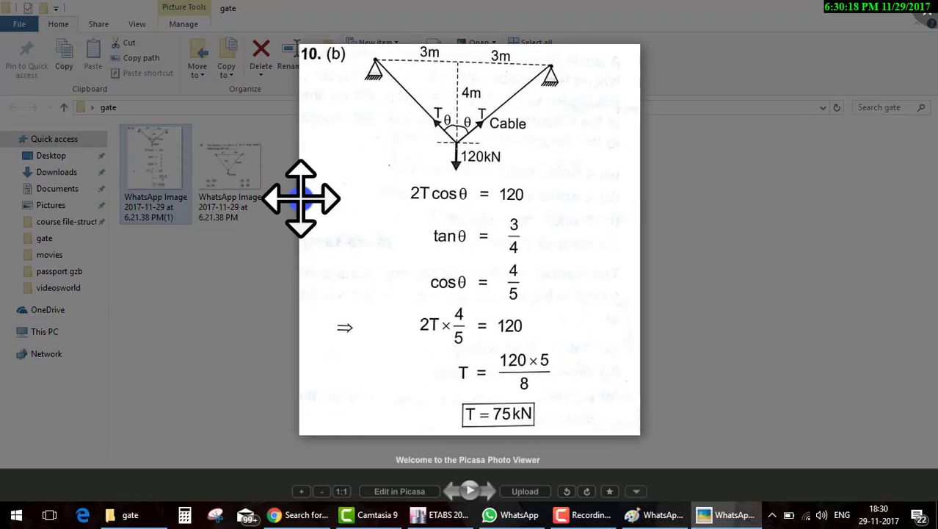
{"action": "left_click", "coordinate": [928, 12]}
{"action": "right_click", "coordinate": [144, 154]}
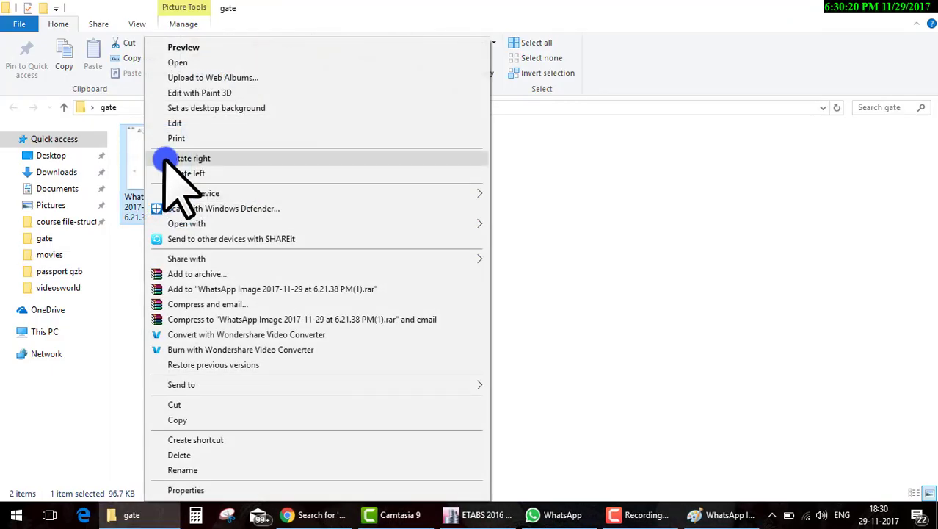
{"action": "left_click", "coordinate": [176, 123]}
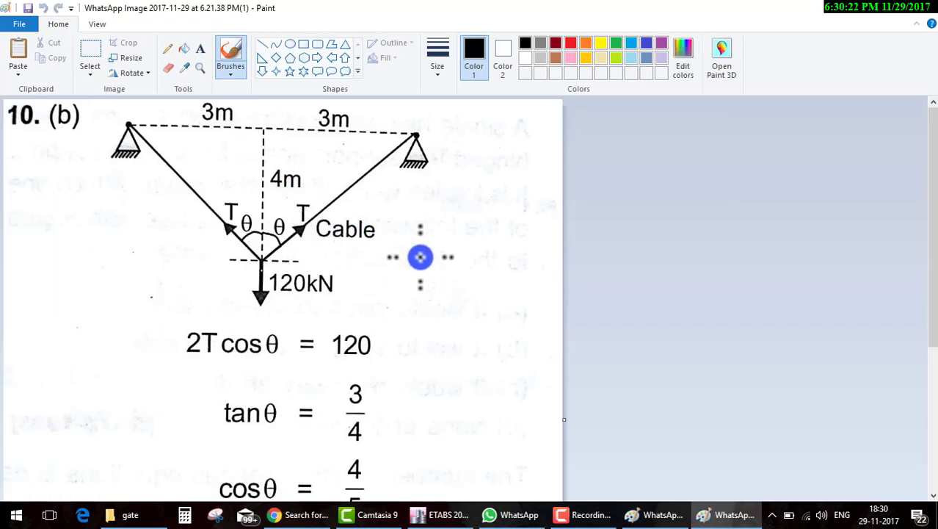
{"action": "left_click", "coordinate": [570, 42]}
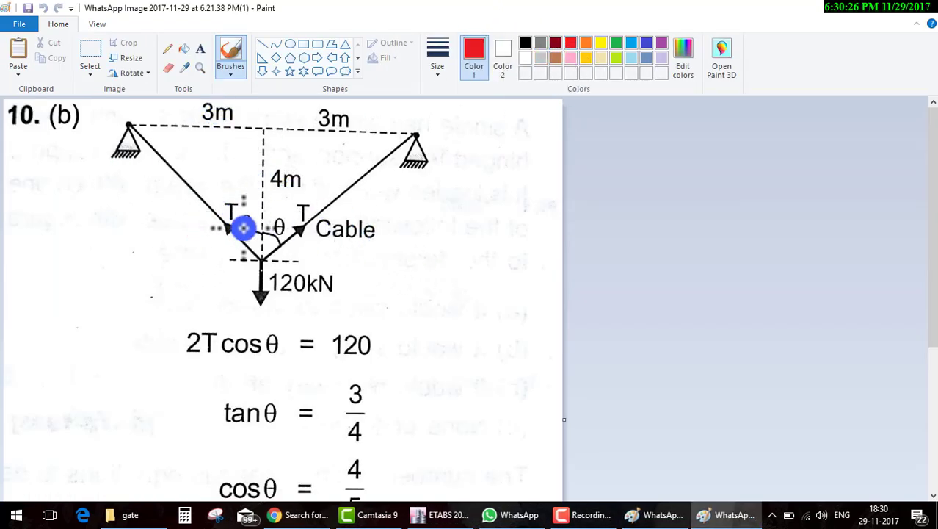
Add red marks on θ, the left cable, a triangle and a 5, then undo them all.
{"action": "left_click_drag", "start_coordinate": [246, 221], "coordinate": [257, 216]}
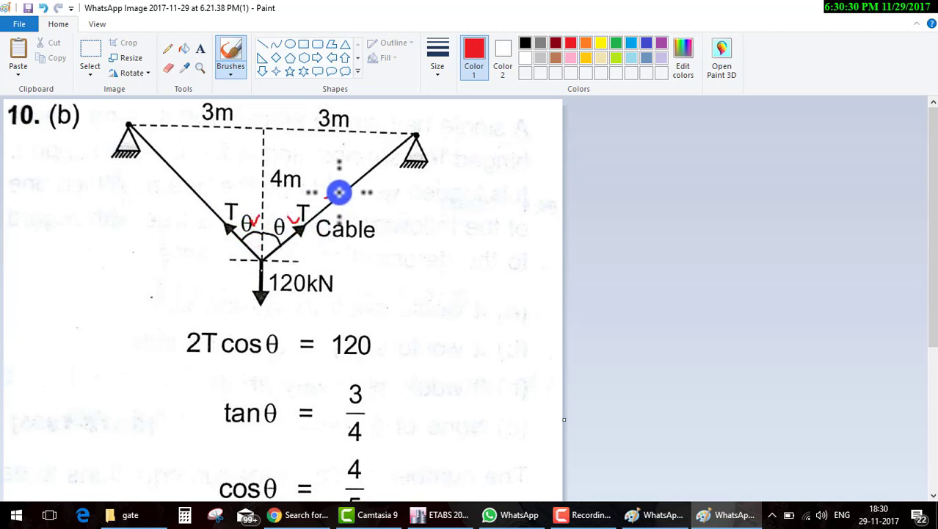
{"action": "left_click_drag", "start_coordinate": [213, 214], "coordinate": [217, 213]}
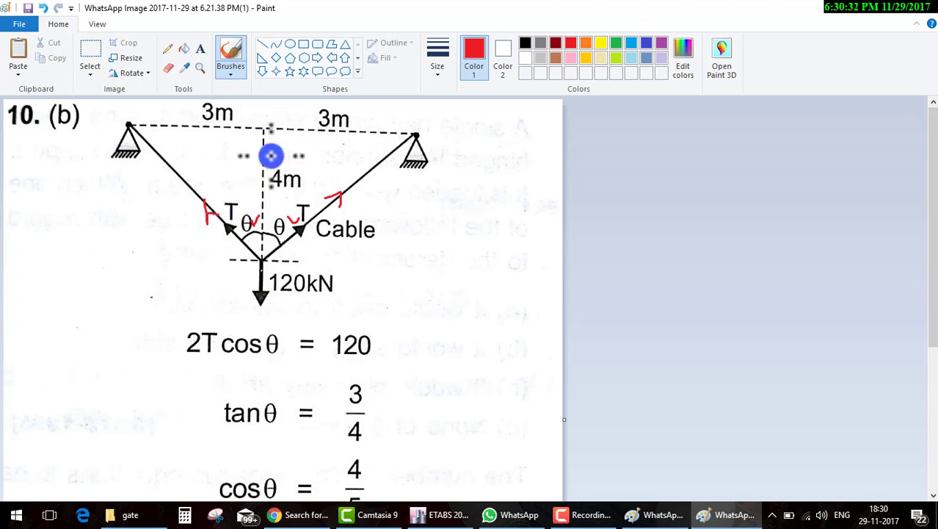
{"action": "mouse_move", "coordinate": [264, 127]}
{"action": "left_mouse_down"}
{"action": "mouse_move", "coordinate": [266, 257]}
{"action": "mouse_move", "coordinate": [410, 143]}
{"action": "mouse_move", "coordinate": [257, 150]}
{"action": "left_mouse_up"}
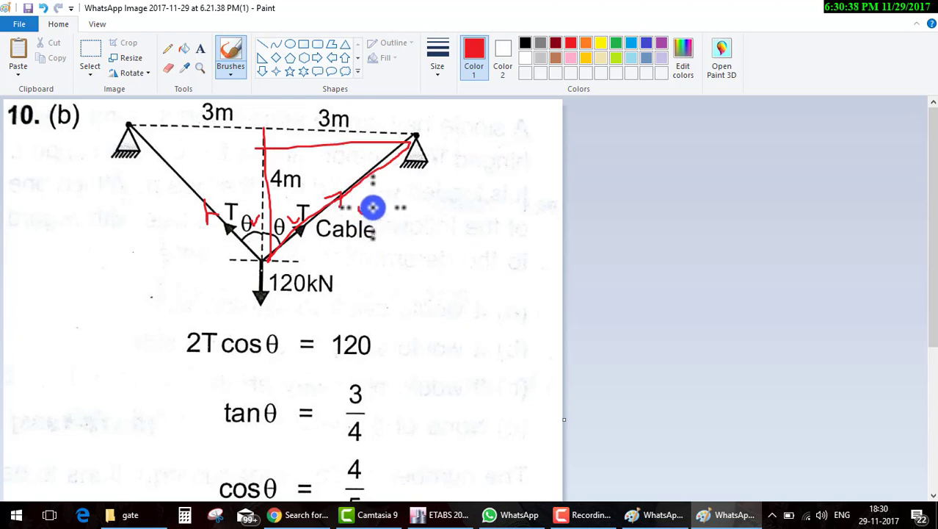
{"action": "left_click_drag", "start_coordinate": [372, 207], "coordinate": [365, 218]}
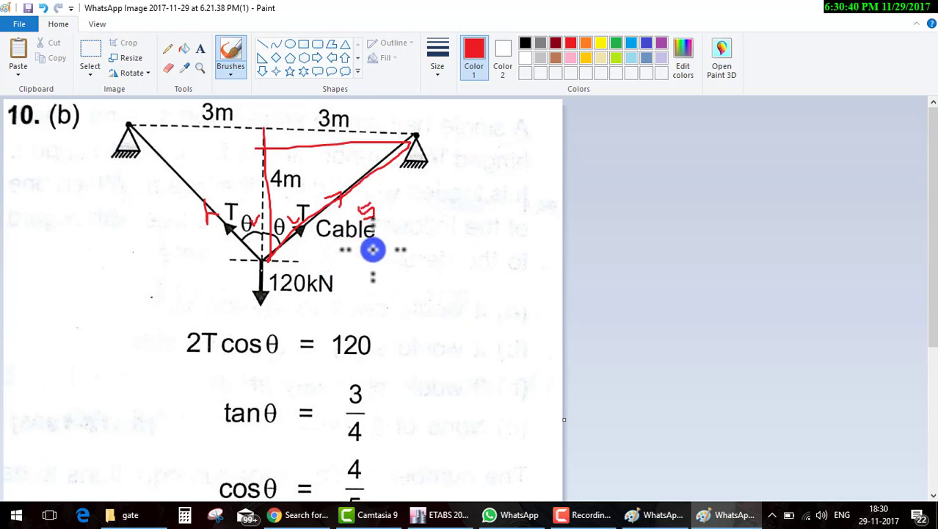
{"action": "key", "text": "ctrl+z"}
{"action": "key", "text": "ctrl+z"}
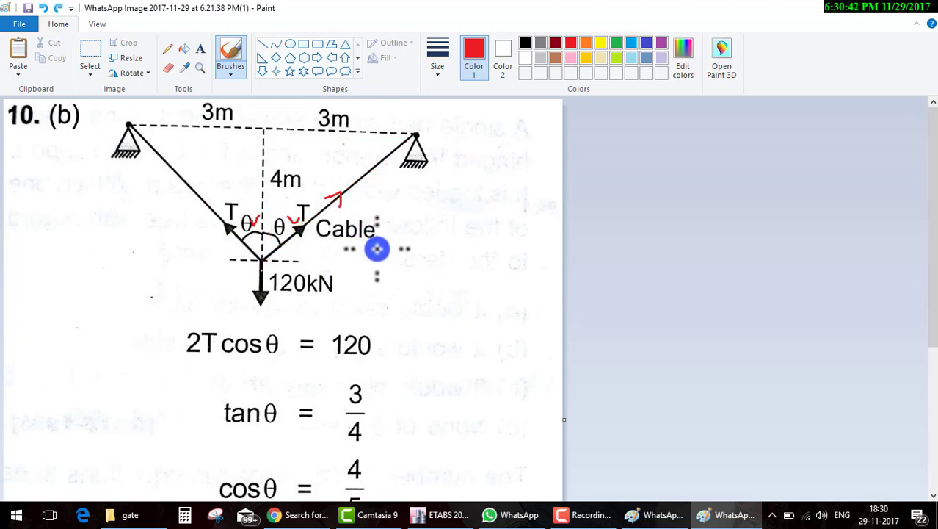
{"action": "key", "text": "ctrl+z"}
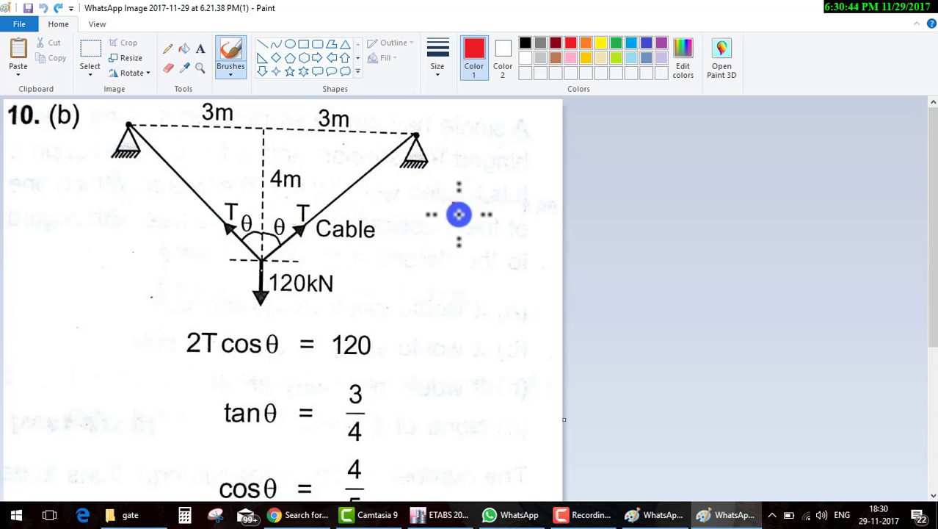
Write ΣFy = 0 beside the diagram and underline the 120kN load in red.
{"action": "mouse_move", "coordinate": [458, 214]}
{"action": "left_mouse_down"}
{"action": "mouse_move", "coordinate": [451, 214]}
{"action": "mouse_move", "coordinate": [490, 206]}
{"action": "mouse_move", "coordinate": [486, 263]}
{"action": "left_mouse_up"}
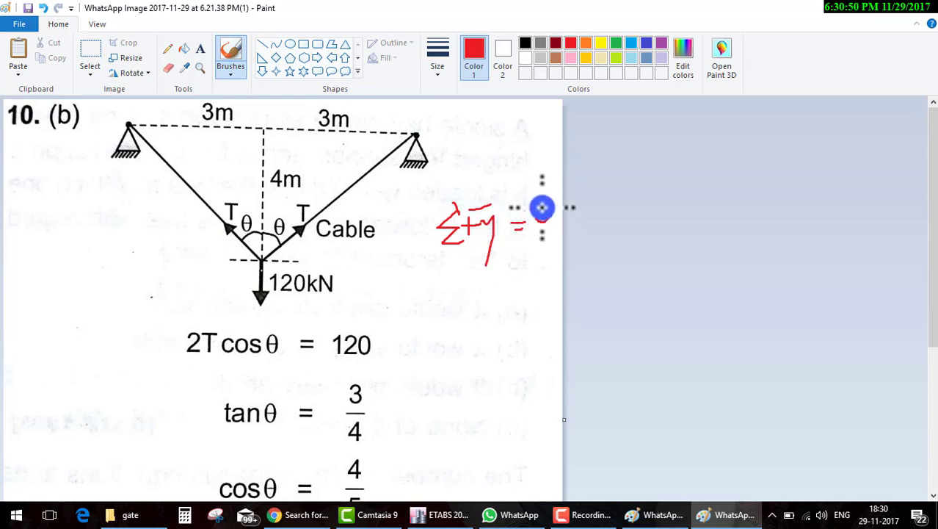
{"action": "left_click_drag", "start_coordinate": [542, 208], "coordinate": [538, 209]}
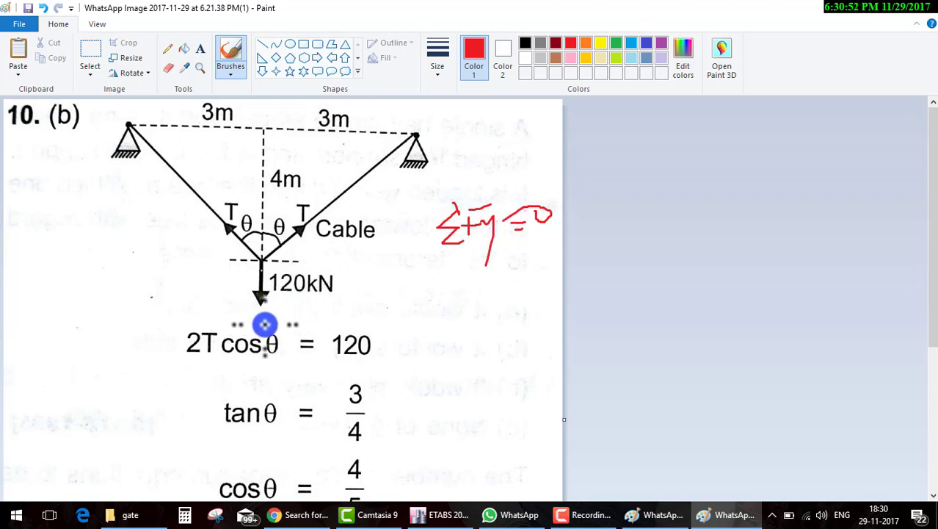
{"action": "left_click_drag", "start_coordinate": [278, 312], "coordinate": [336, 292]}
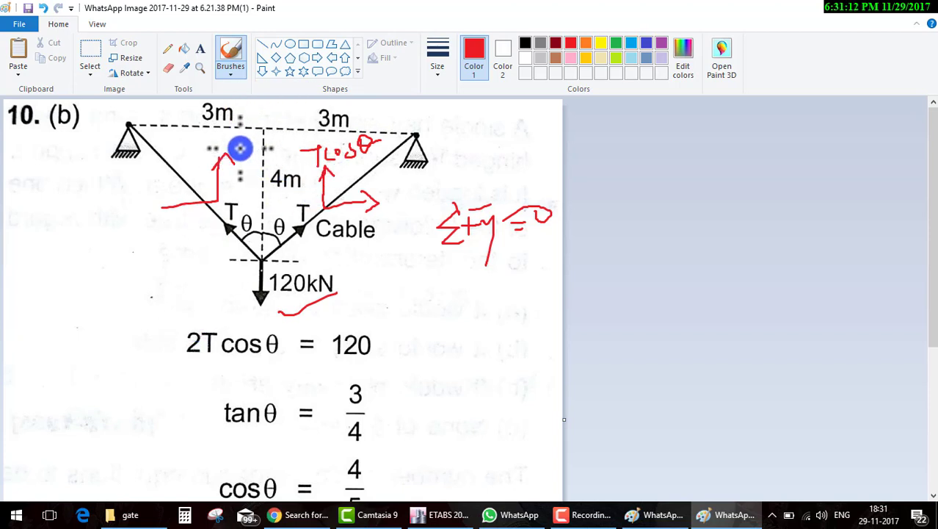
Mark the left cable's T cos θ component, underline 2T cos θ = 120 and circle tan θ = 3/4.
{"action": "left_click_drag", "start_coordinate": [209, 141], "coordinate": [244, 132]}
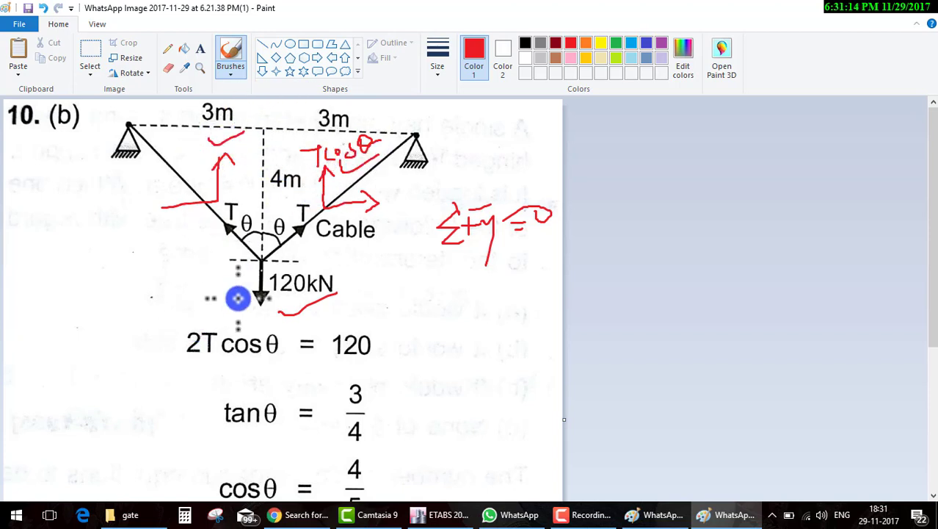
{"action": "left_click_drag", "start_coordinate": [191, 365], "coordinate": [279, 363]}
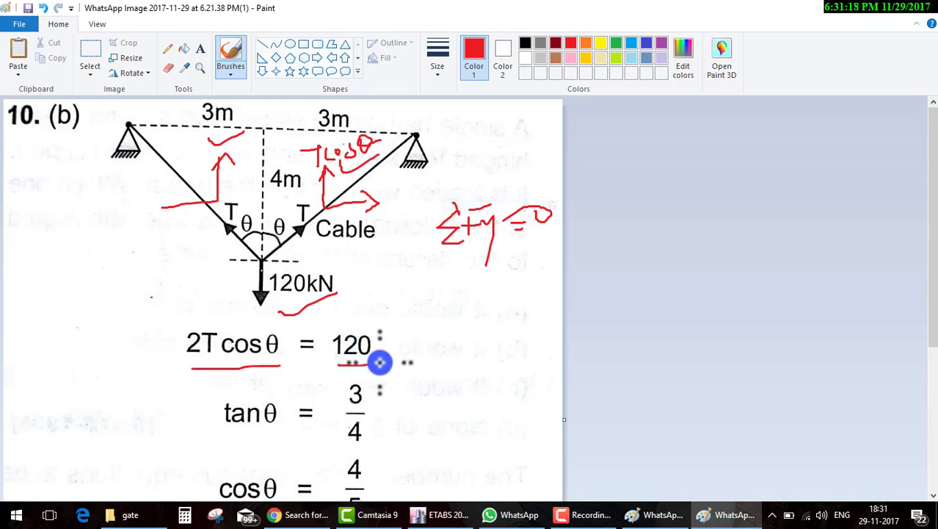
{"action": "scroll", "coordinate": [394, 340], "scroll_direction": "down", "scroll_amount": 3}
{"action": "mouse_move", "coordinate": [200, 291]}
{"action": "left_mouse_down"}
{"action": "mouse_move", "coordinate": [355, 342]}
{"action": "mouse_move", "coordinate": [339, 275]}
{"action": "mouse_move", "coordinate": [202, 316]}
{"action": "mouse_move", "coordinate": [378, 305]}
{"action": "left_mouse_up"}
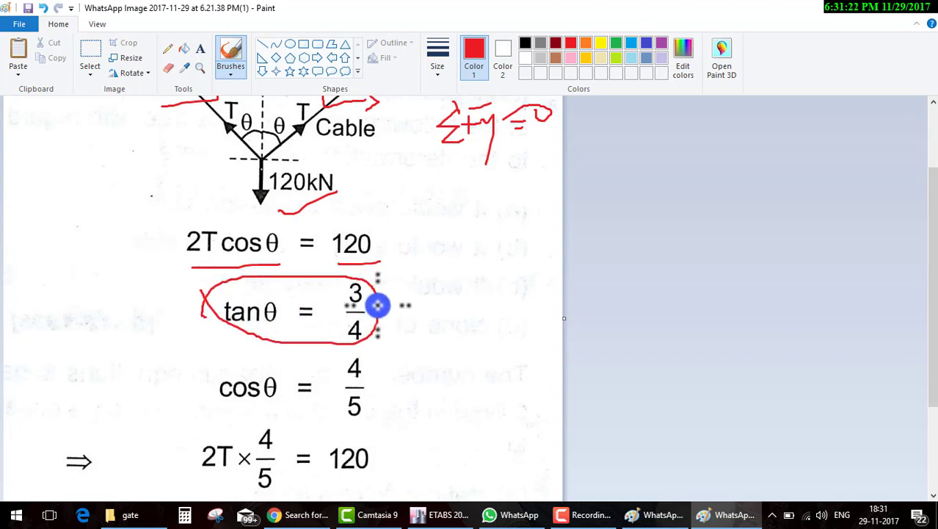
{"action": "scroll", "coordinate": [359, 228], "scroll_direction": "up", "scroll_amount": 3}
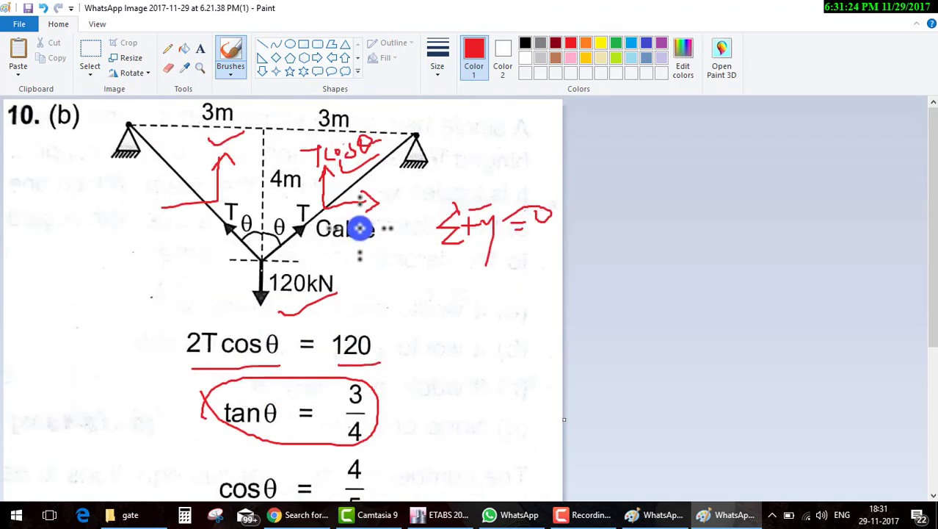
In green, trace the cable, circle the 4/5 factor and tick the T = 75kN answer.
{"action": "left_click", "coordinate": [616, 42]}
{"action": "left_click_drag", "start_coordinate": [258, 130], "coordinate": [309, 136]}
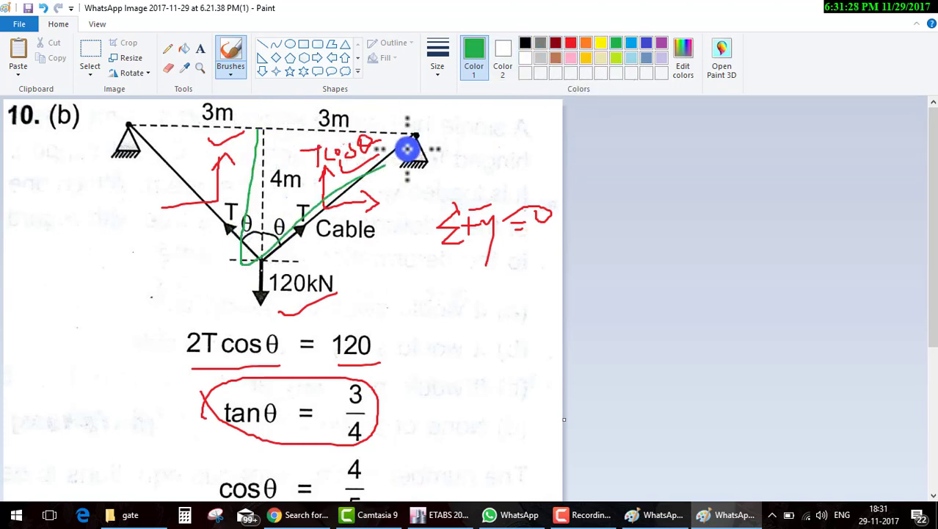
{"action": "scroll", "coordinate": [364, 330], "scroll_direction": "down", "scroll_amount": 3}
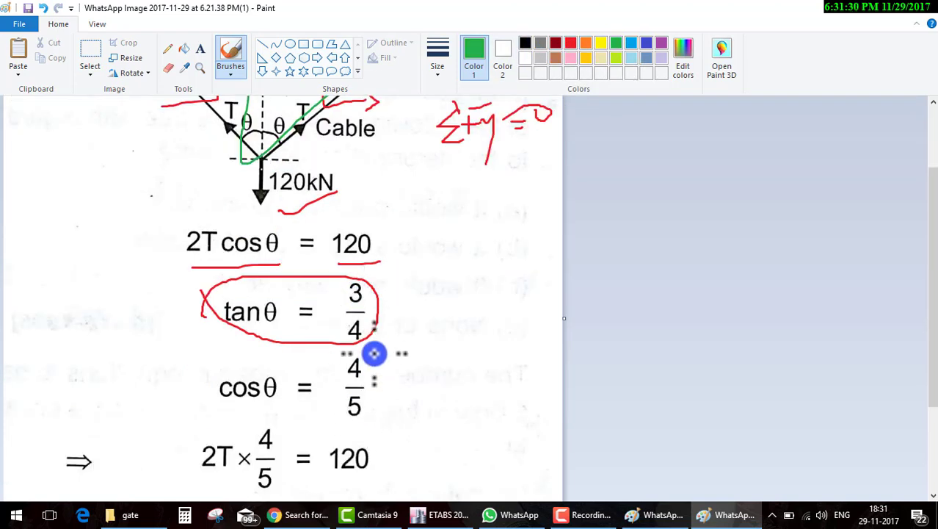
{"action": "scroll", "coordinate": [375, 353], "scroll_direction": "up", "scroll_amount": 3}
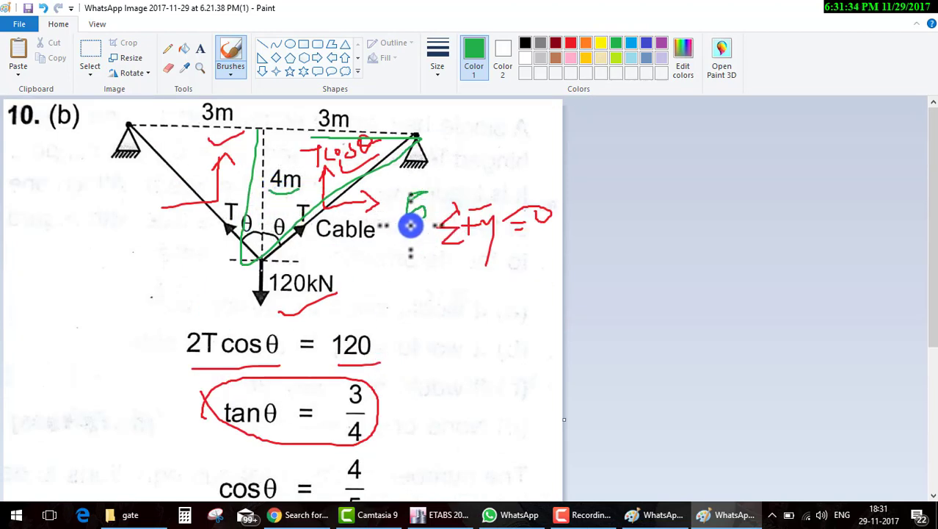
{"action": "scroll", "coordinate": [314, 340], "scroll_direction": "down", "scroll_amount": 5}
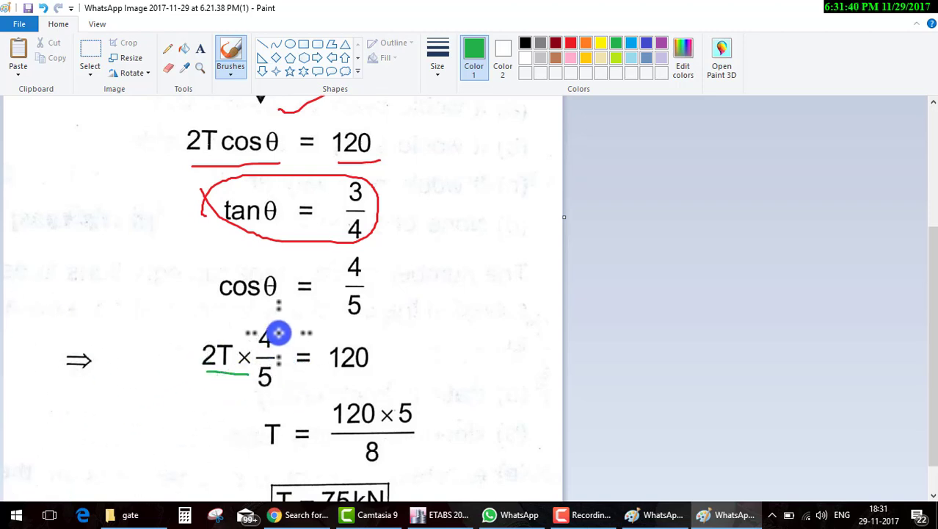
{"action": "mouse_move", "coordinate": [277, 328]}
{"action": "left_mouse_down"}
{"action": "mouse_move", "coordinate": [231, 381]}
{"action": "mouse_move", "coordinate": [304, 317]}
{"action": "left_mouse_up"}
{"action": "scroll", "coordinate": [344, 361], "scroll_direction": "down", "scroll_amount": 1}
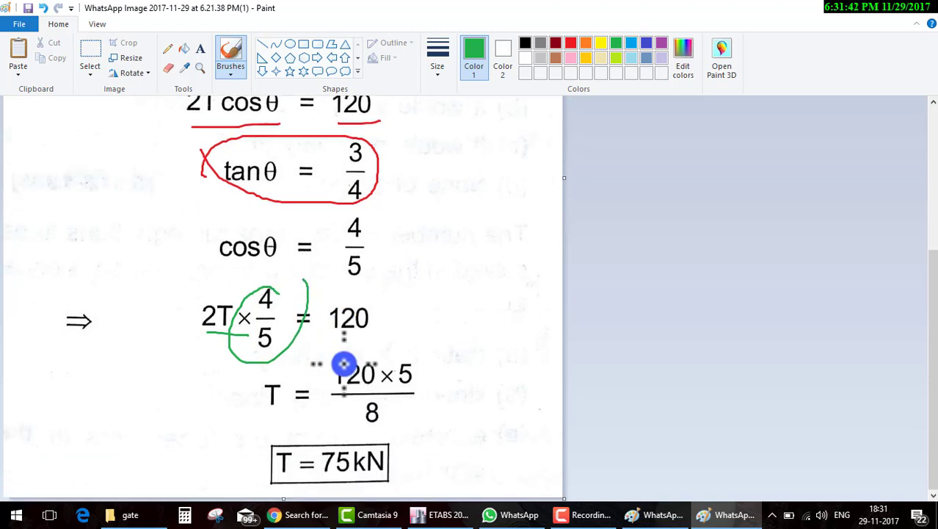
{"action": "left_click_drag", "start_coordinate": [397, 453], "coordinate": [496, 421]}
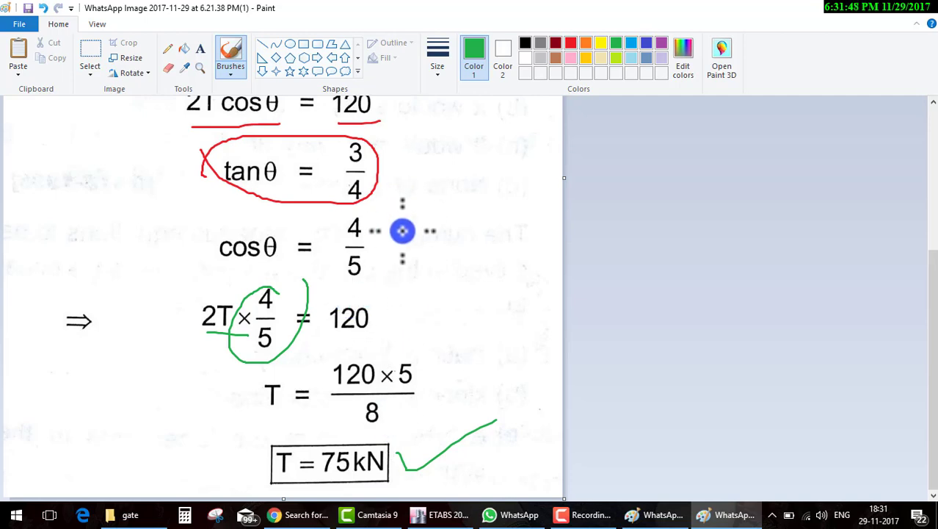
Minimize Paint and open the original problem image in Picasa Photo Viewer.
{"action": "scroll", "coordinate": [403, 230], "scroll_direction": "up", "scroll_amount": 5}
{"action": "scroll", "coordinate": [402, 230], "scroll_direction": "down", "scroll_amount": 5}
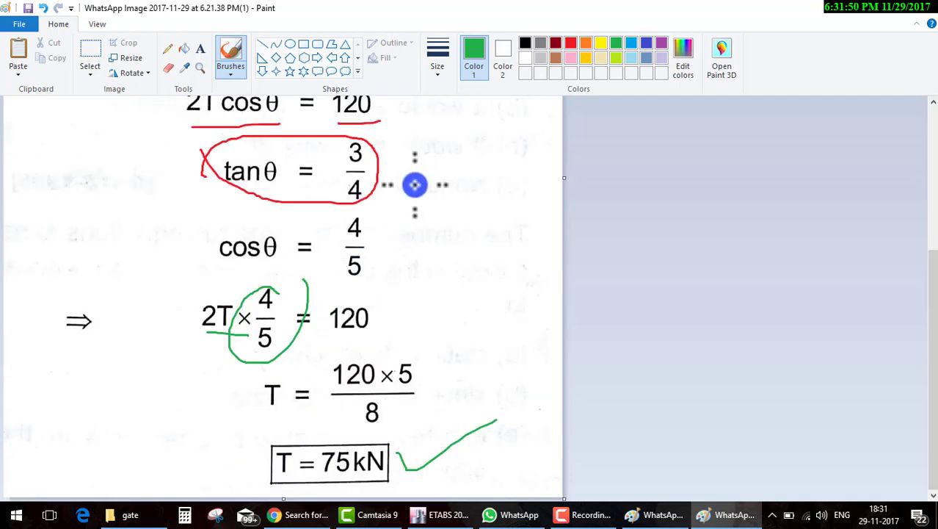
{"action": "left_click", "coordinate": [860, 12]}
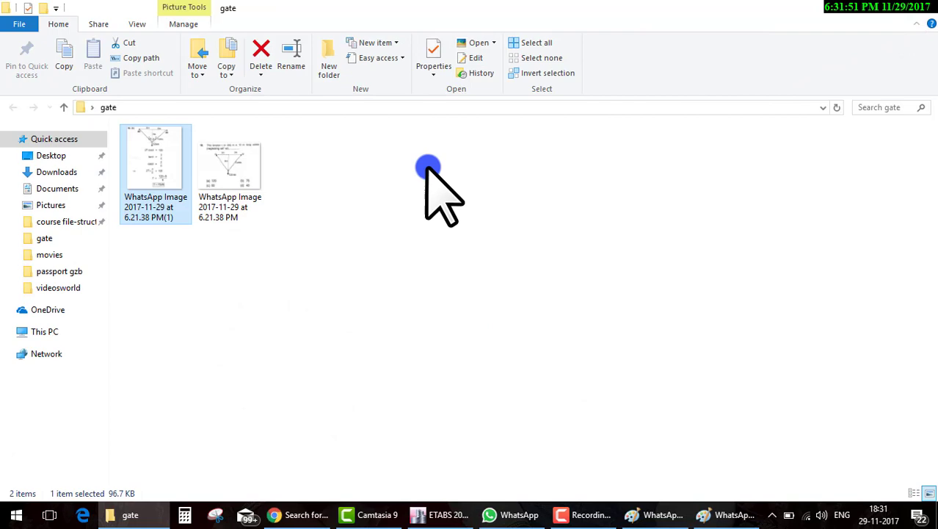
{"action": "double_click", "coordinate": [250, 171]}
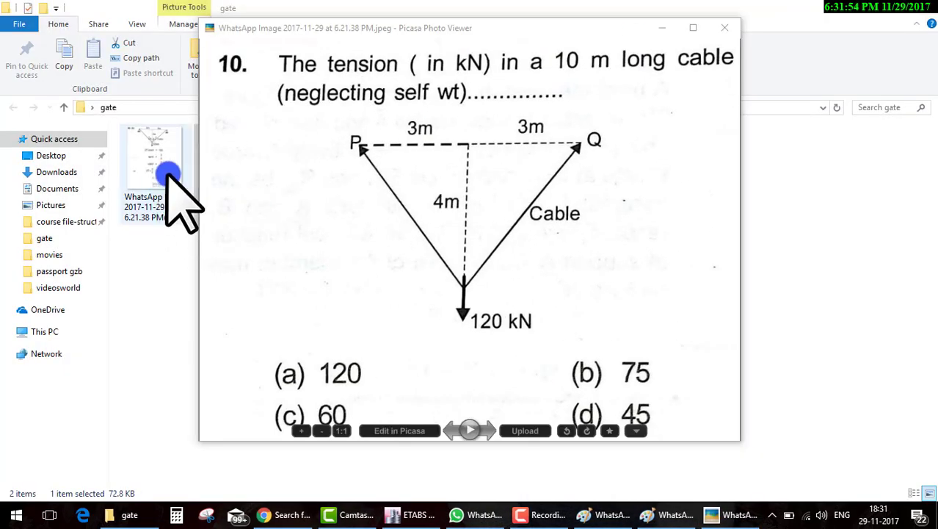
Close Picasa and open the second WhatsApp question image in Paint via Edit.
{"action": "left_click", "coordinate": [724, 27]}
{"action": "right_click", "coordinate": [249, 153]}
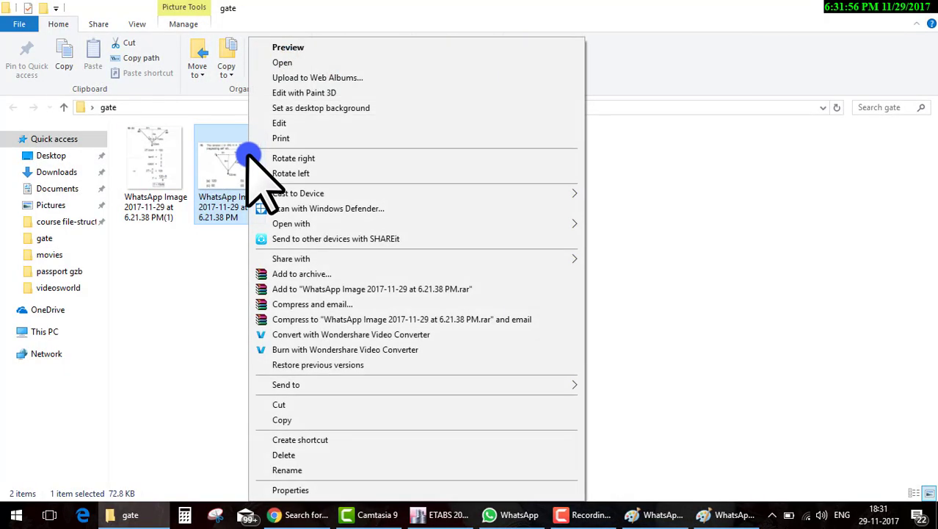
{"action": "left_click", "coordinate": [289, 122]}
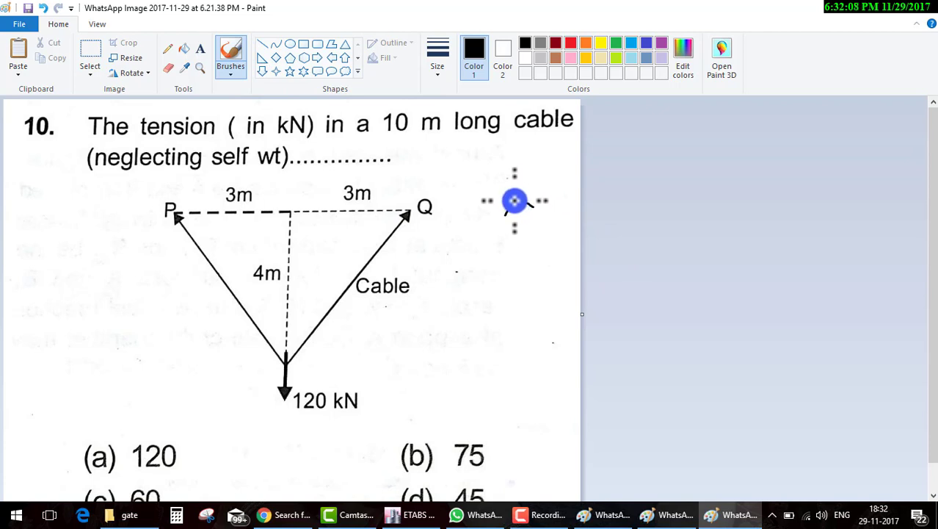
Draw a black Z arrow beside Q and straight red lines through the supports and load point.
{"action": "left_click_drag", "start_coordinate": [515, 200], "coordinate": [516, 347]}
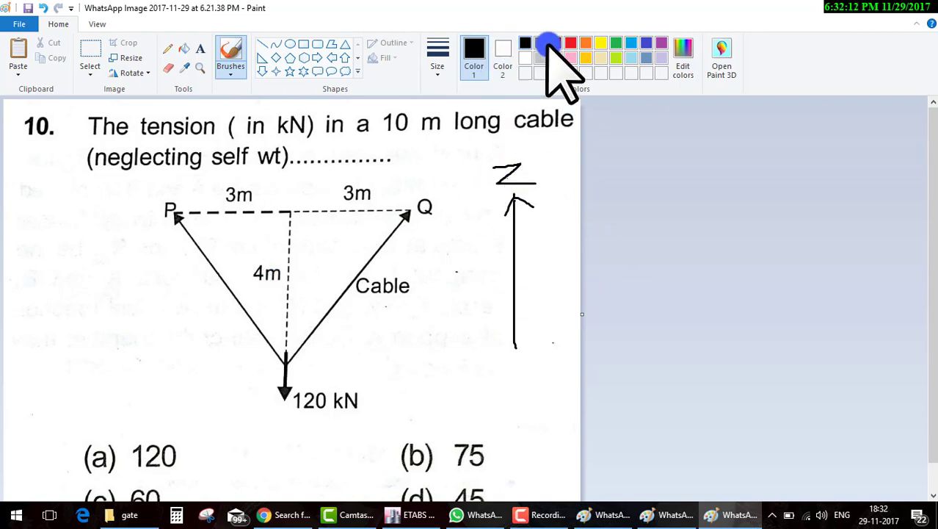
{"action": "left_click", "coordinate": [571, 42]}
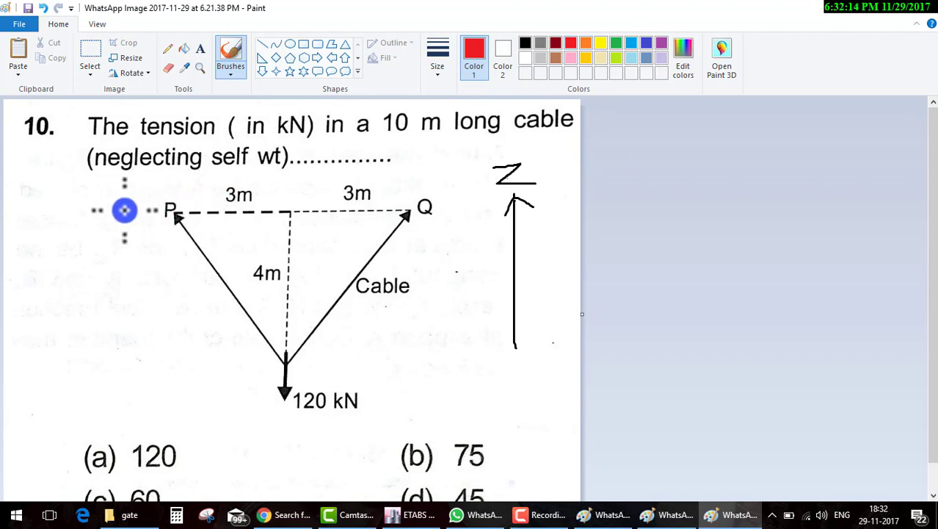
{"action": "mouse_move", "coordinate": [124, 211]}
{"action": "left_mouse_down"}
{"action": "mouse_move", "coordinate": [475, 236]}
{"action": "mouse_move", "coordinate": [533, 218]}
{"action": "left_mouse_up"}
{"action": "key", "text": "ctrl+z"}
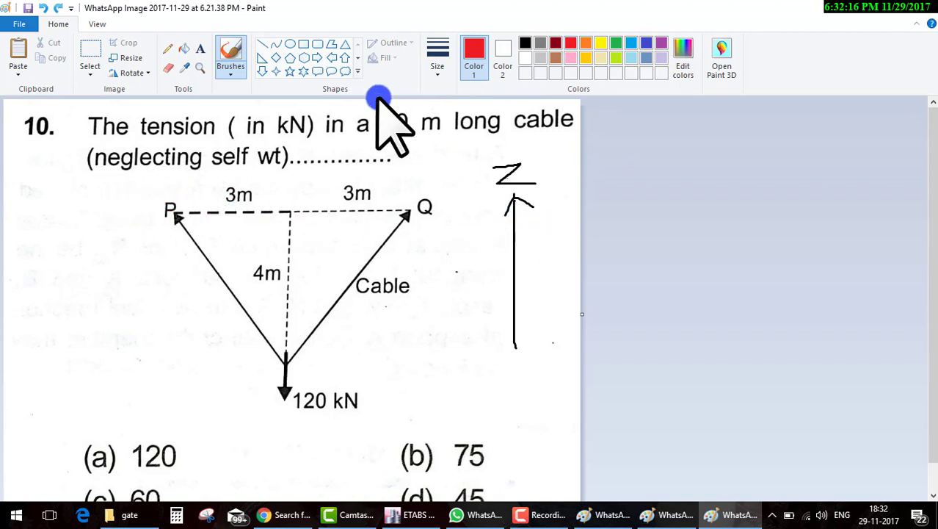
{"action": "left_click", "coordinate": [262, 44]}
{"action": "left_click_drag", "start_coordinate": [112, 214], "coordinate": [529, 211]}
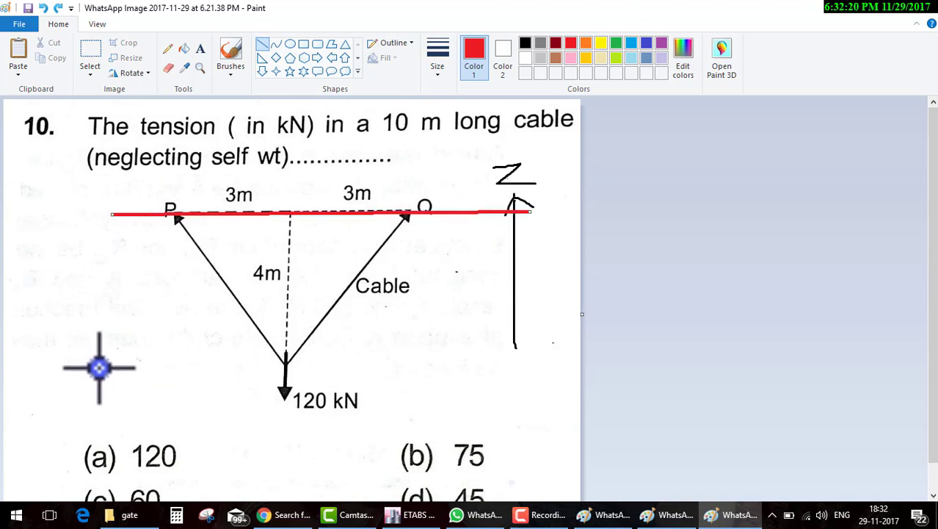
{"action": "left_click_drag", "start_coordinate": [93, 367], "coordinate": [605, 352]}
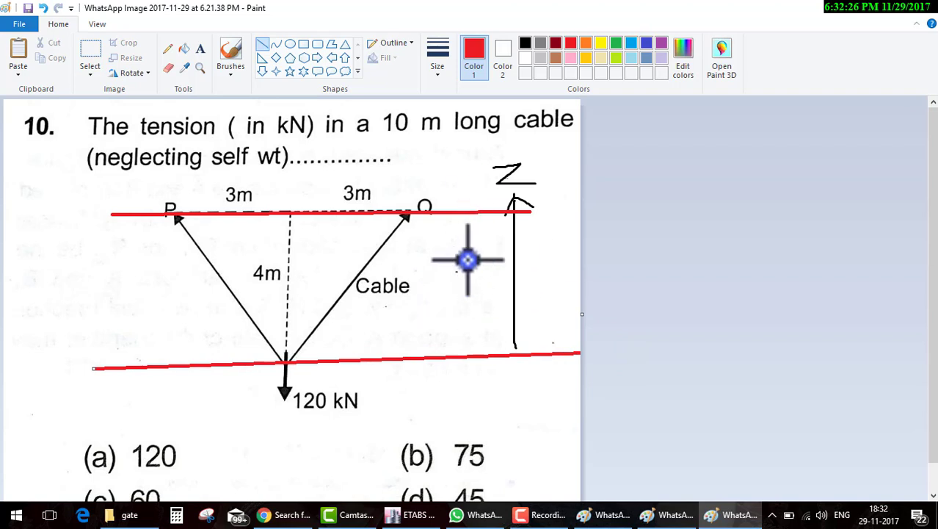
Write a red 4 m left of P, delete the stray marks, and add a height marker.
{"action": "left_click_drag", "start_coordinate": [105, 269], "coordinate": [116, 299]}
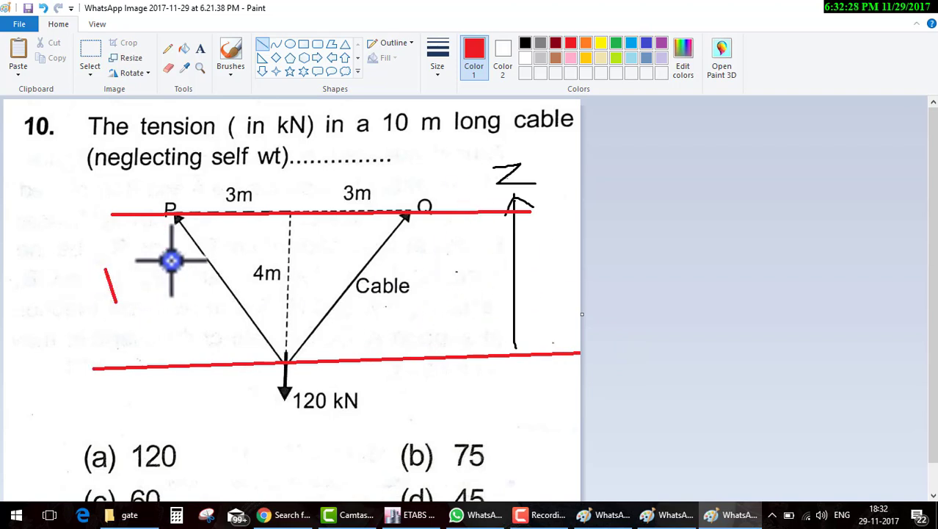
{"action": "left_click", "coordinate": [220, 49]}
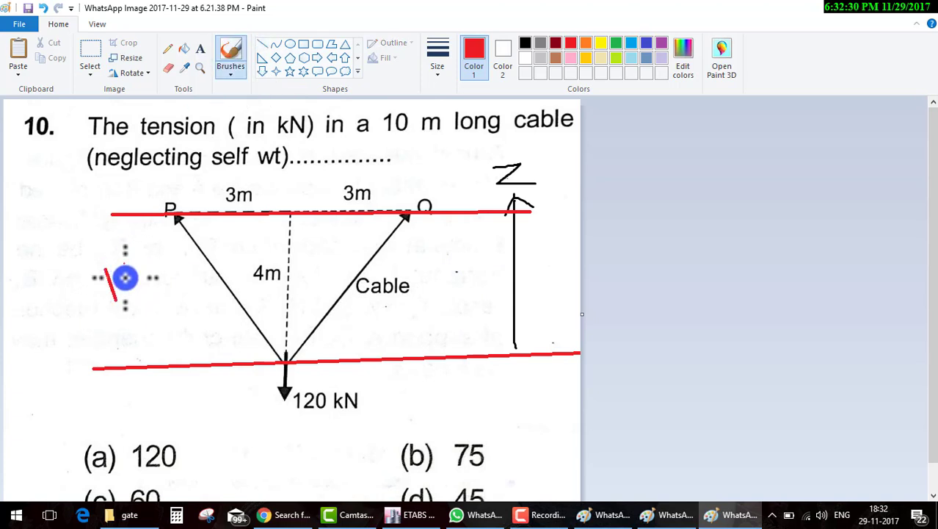
{"action": "left_click_drag", "start_coordinate": [142, 293], "coordinate": [140, 273]}
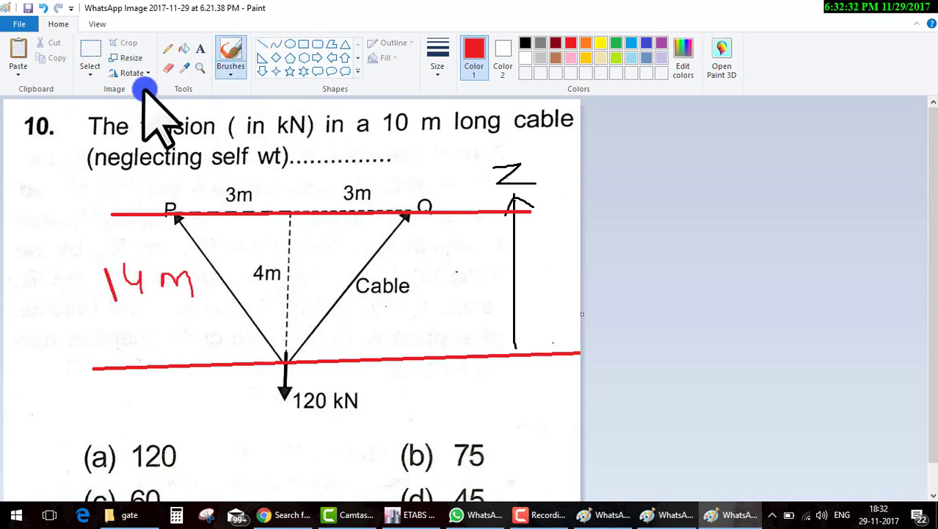
{"action": "left_click_drag", "start_coordinate": [77, 259], "coordinate": [111, 307]}
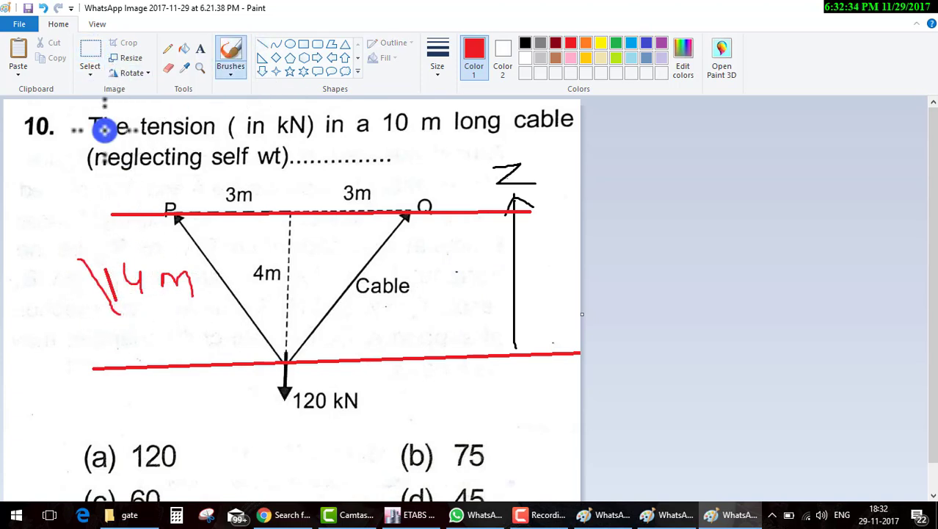
{"action": "left_click", "coordinate": [90, 59]}
{"action": "left_click_drag", "start_coordinate": [64, 247], "coordinate": [126, 322]}
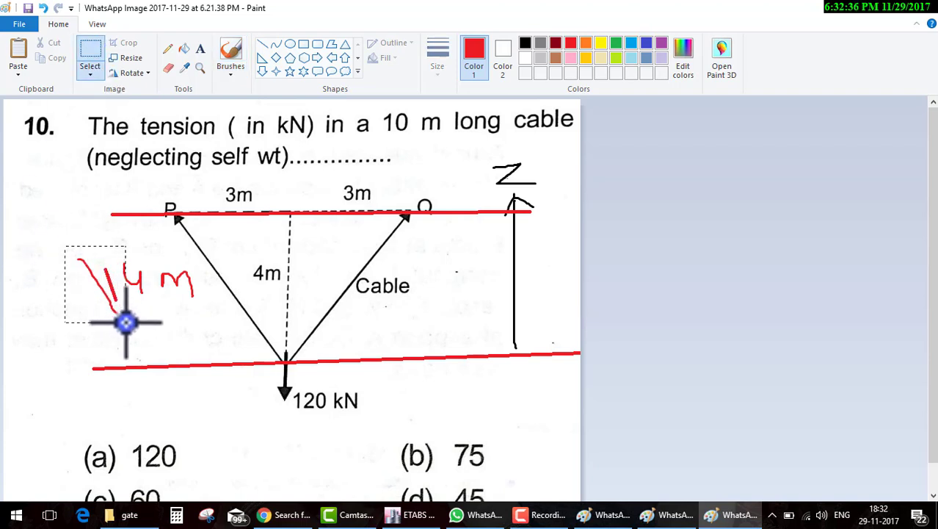
{"action": "key", "text": "Delete"}
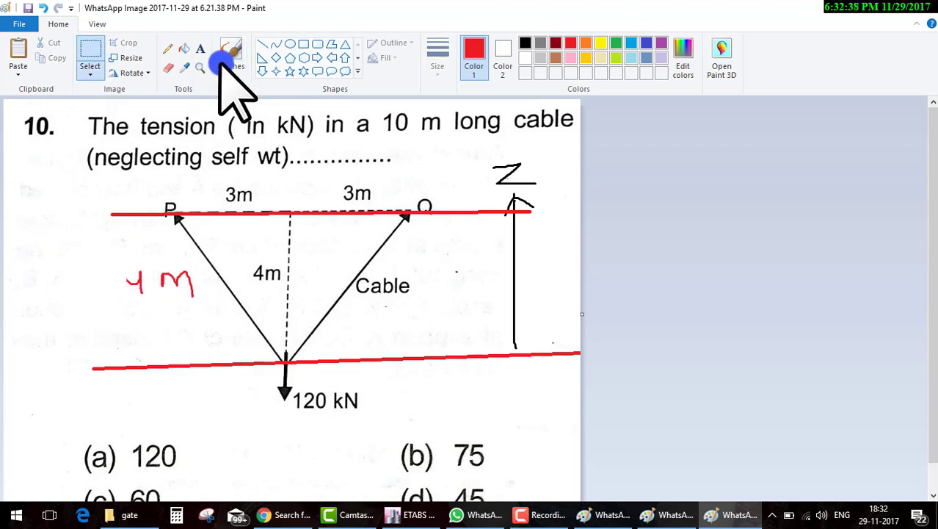
{"action": "left_click", "coordinate": [230, 59]}
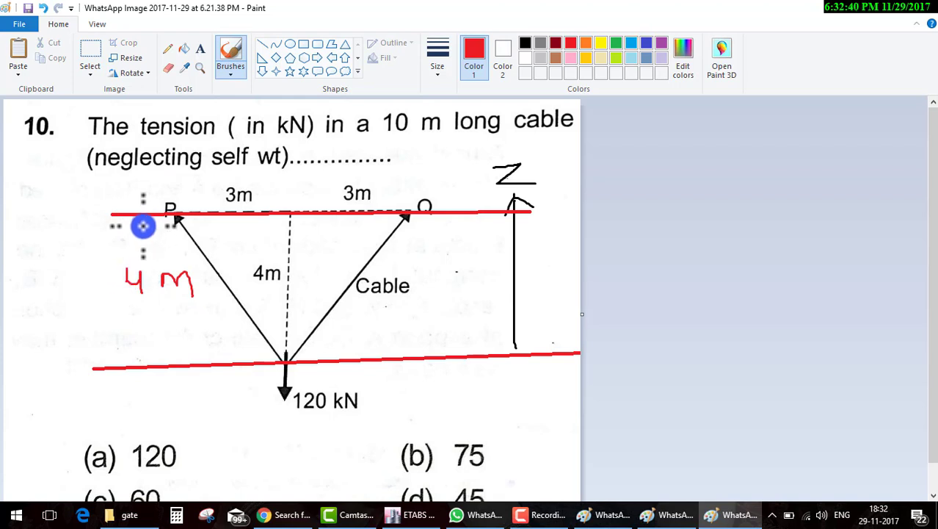
{"action": "left_click_drag", "start_coordinate": [144, 217], "coordinate": [143, 248]}
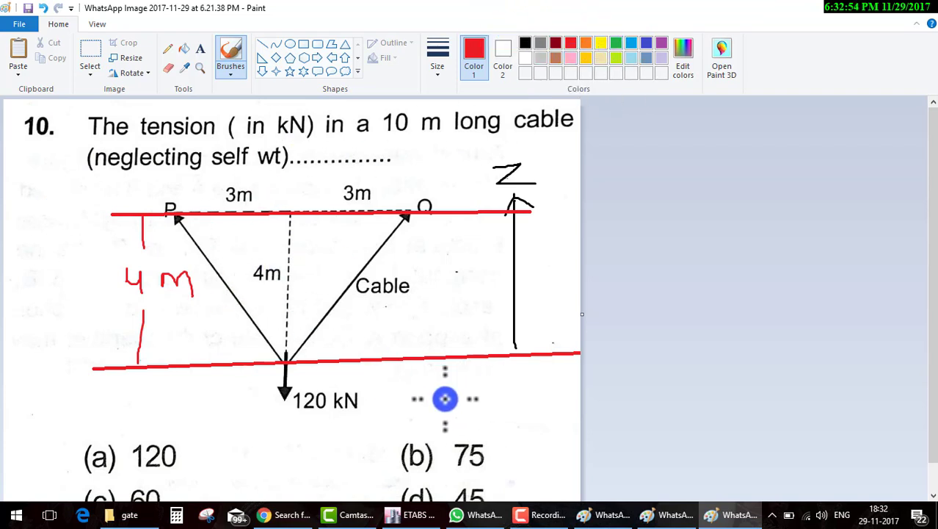
Draw a red P–Q line with yellow end marks labelled 6M, then return to ETABS.
{"action": "left_click_drag", "start_coordinate": [514, 399], "coordinate": [425, 398]}
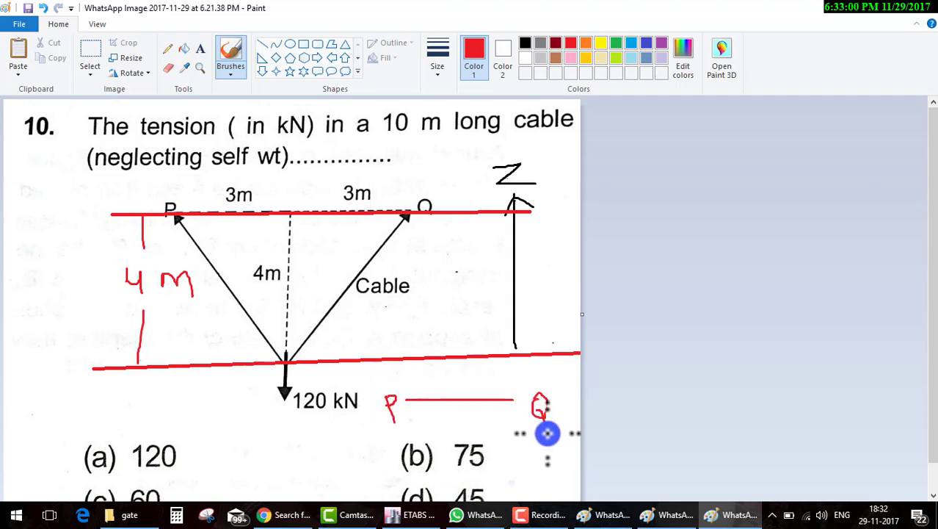
{"action": "left_click_drag", "start_coordinate": [547, 434], "coordinate": [564, 433]}
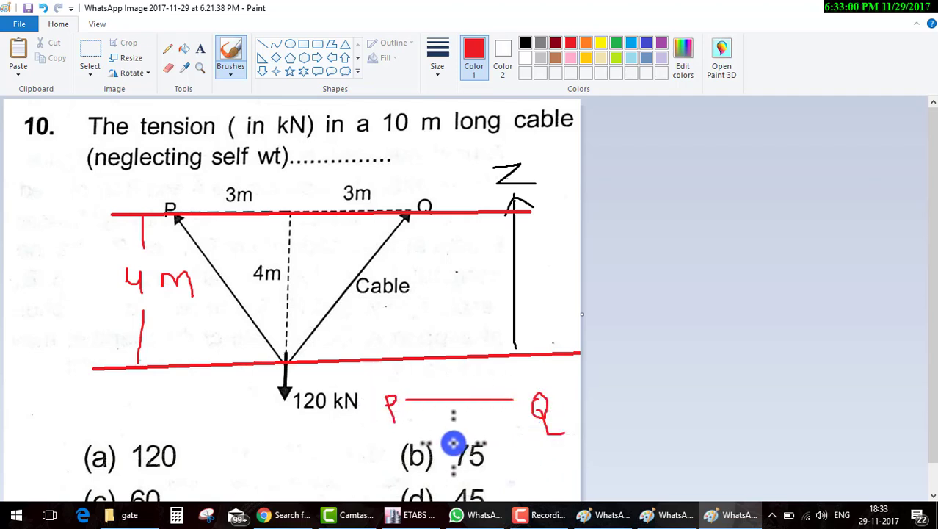
{"action": "left_click", "coordinate": [600, 42]}
{"action": "left_click_drag", "start_coordinate": [408, 373], "coordinate": [408, 456]}
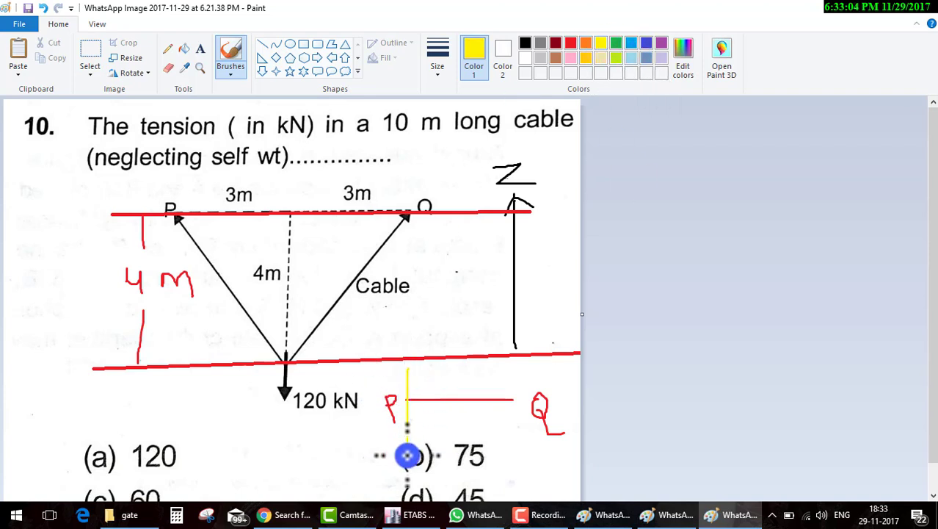
{"action": "left_click_drag", "start_coordinate": [513, 372], "coordinate": [512, 439]}
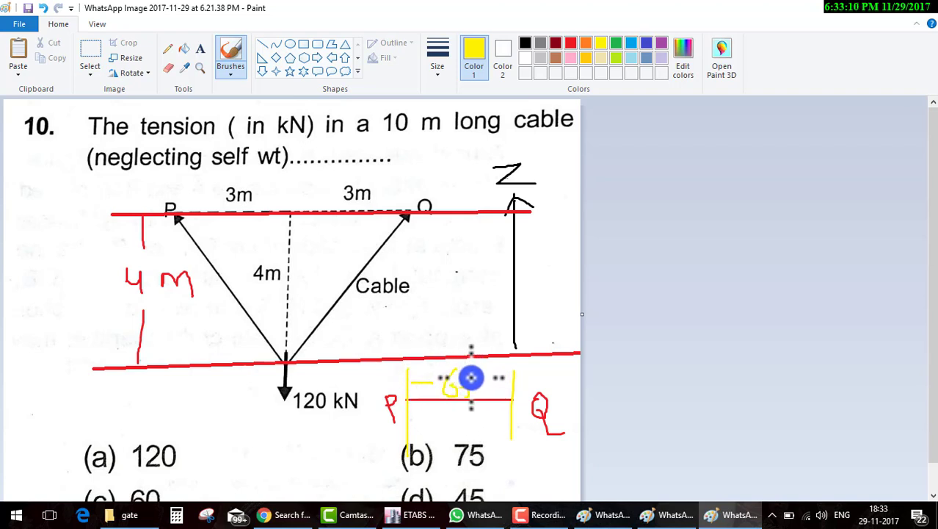
{"action": "left_click_drag", "start_coordinate": [472, 377], "coordinate": [507, 397]}
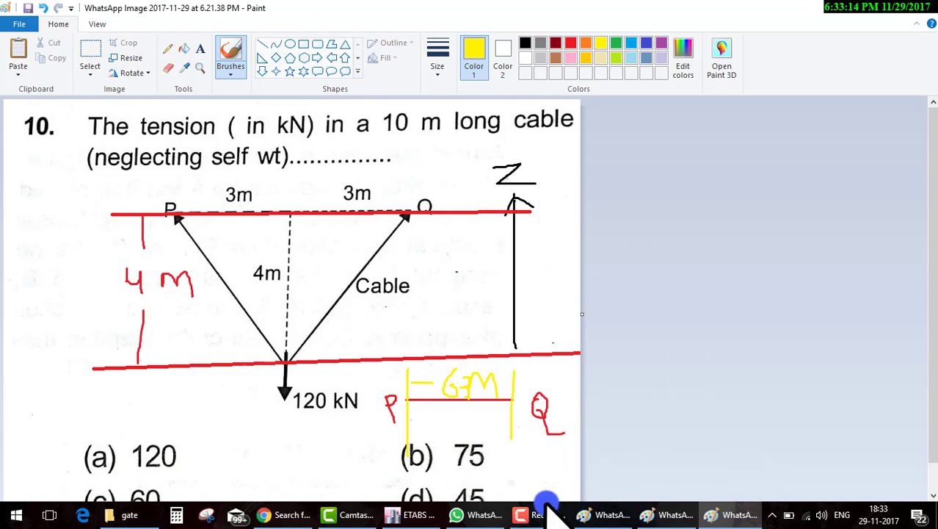
{"action": "left_click", "coordinate": [424, 513]}
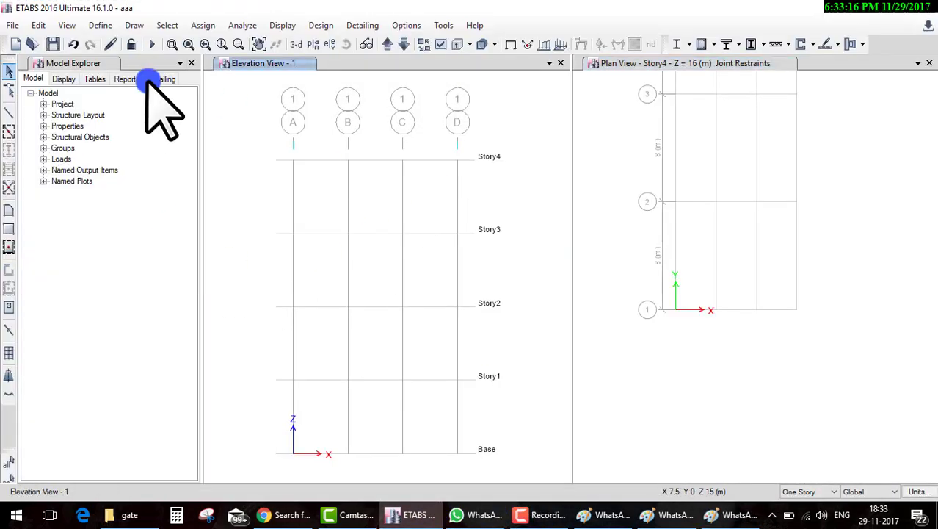
Start a new ETABS model without saving the old one, using built-in settings.
{"action": "left_click", "coordinate": [15, 38]}
{"action": "left_click", "coordinate": [485, 307]}
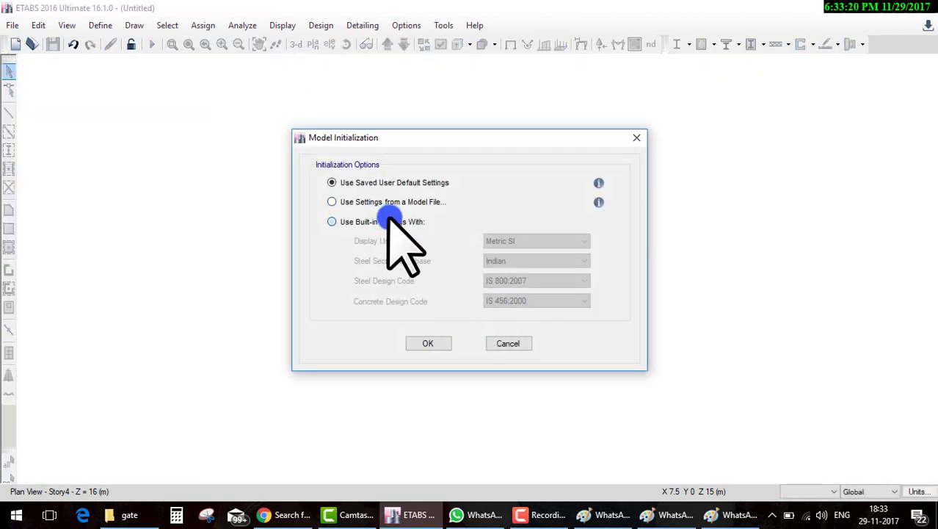
{"action": "left_click", "coordinate": [383, 220]}
{"action": "left_click", "coordinate": [439, 341]}
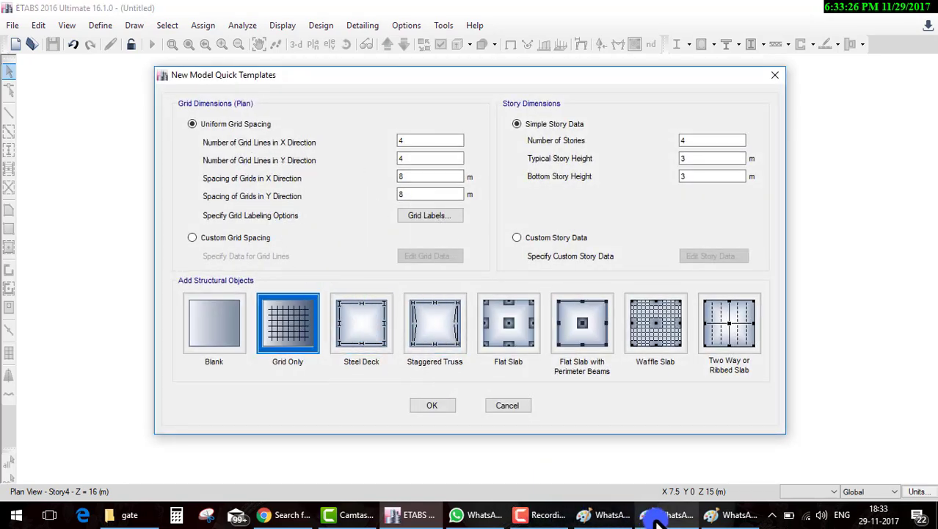
Tick both 3m labels in green on the problem image, then return to ETABS.
{"action": "left_click", "coordinate": [606, 515]}
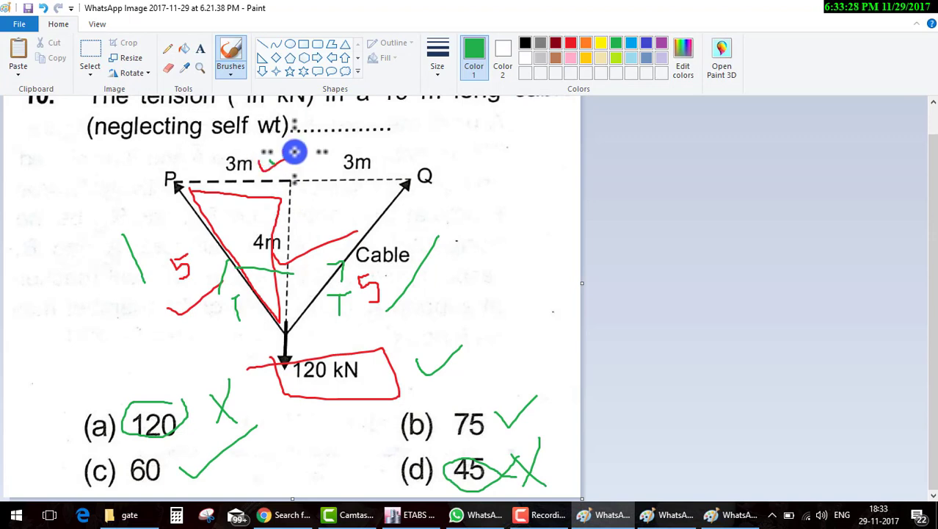
{"action": "left_click_drag", "start_coordinate": [293, 152], "coordinate": [301, 145]}
{"action": "left_click_drag", "start_coordinate": [366, 164], "coordinate": [434, 138]}
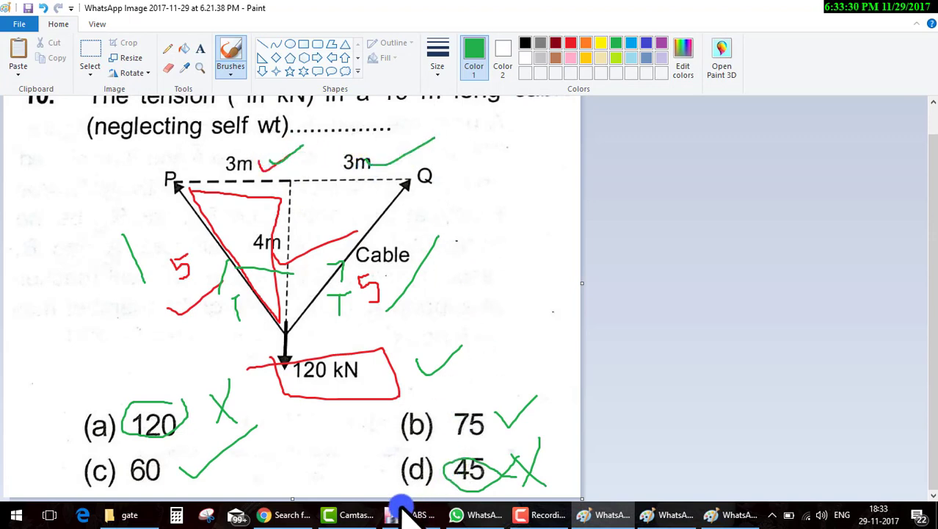
{"action": "mouse_move", "coordinate": [413, 514]}
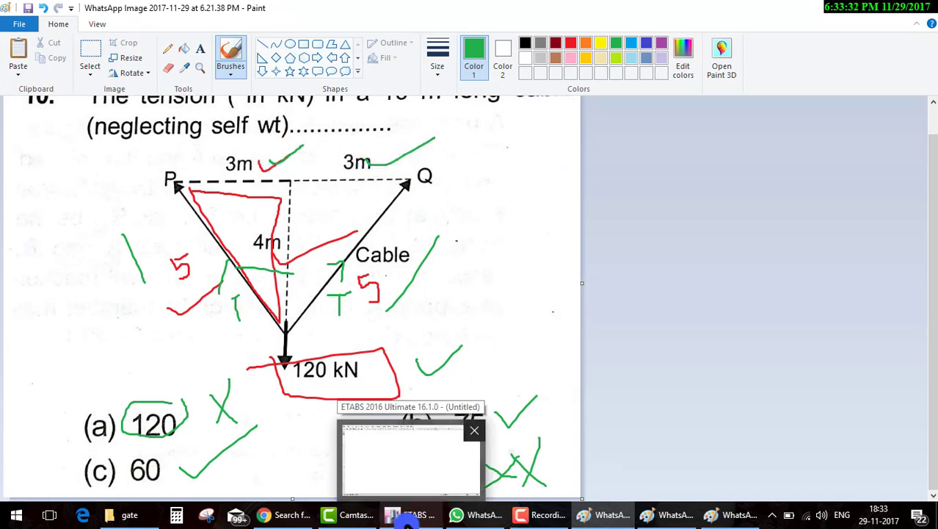
{"action": "left_click", "coordinate": [408, 517]}
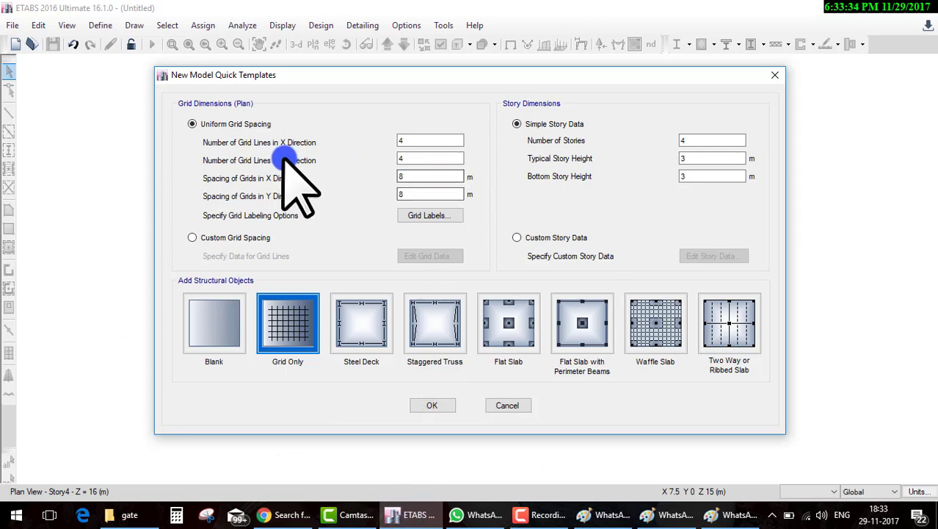
Set X grid spacing to 3 and typical and bottom story heights to 4, creating a grid-only model.
{"action": "double_click", "coordinate": [430, 177]}
{"action": "type", "text": "3"}
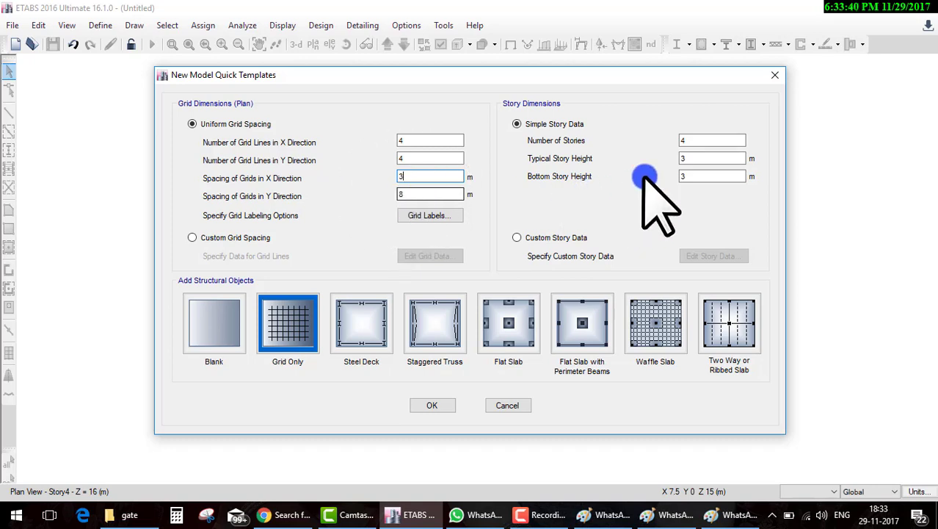
{"action": "double_click", "coordinate": [686, 158]}
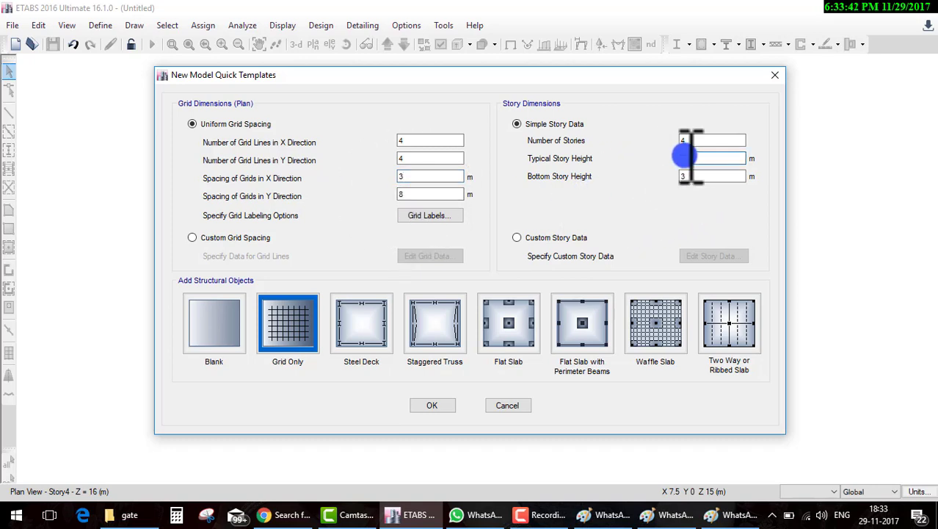
{"action": "type", "text": "4"}
{"action": "double_click", "coordinate": [677, 176]}
{"action": "type", "text": "4"}
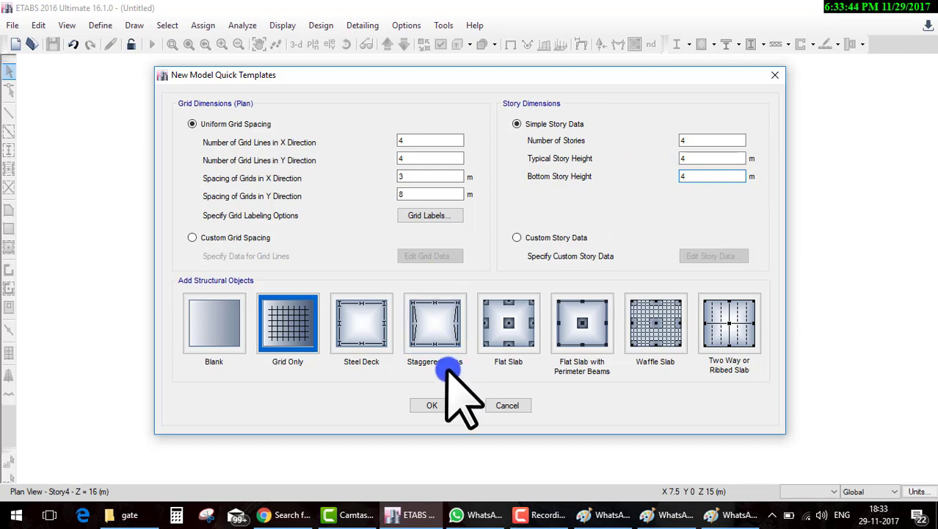
{"action": "left_click", "coordinate": [433, 405]}
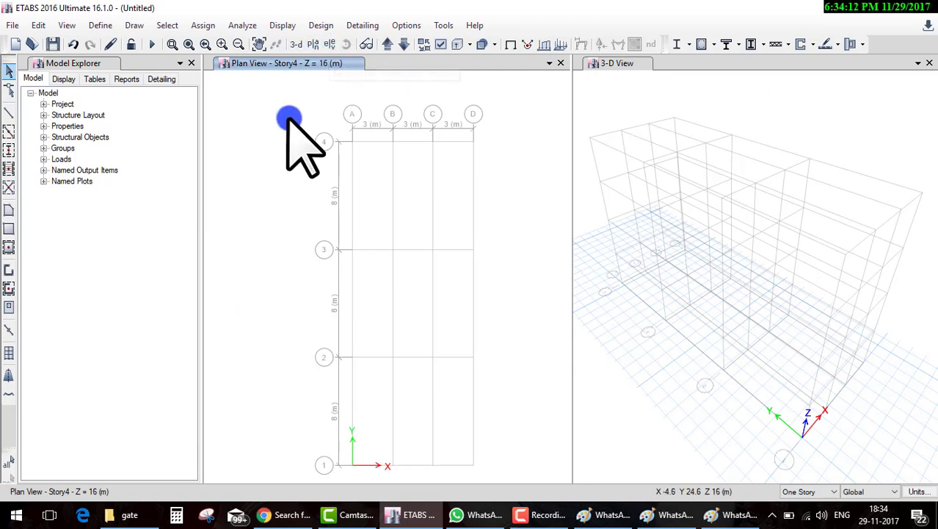
Display the grid line 1 elevation showing Base through Story4.
{"action": "left_click", "coordinate": [330, 46]}
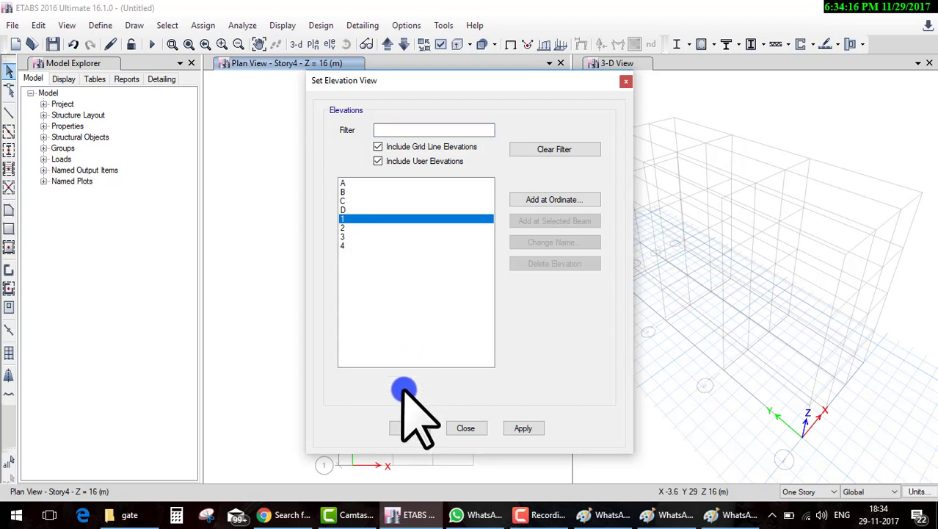
{"action": "left_click_drag", "start_coordinate": [441, 81], "coordinate": [723, 13]}
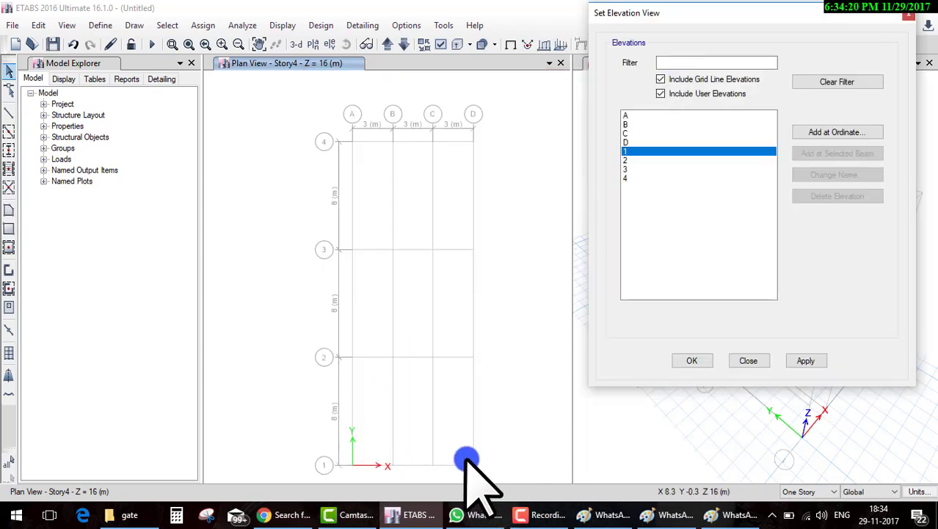
{"action": "left_click", "coordinate": [692, 361]}
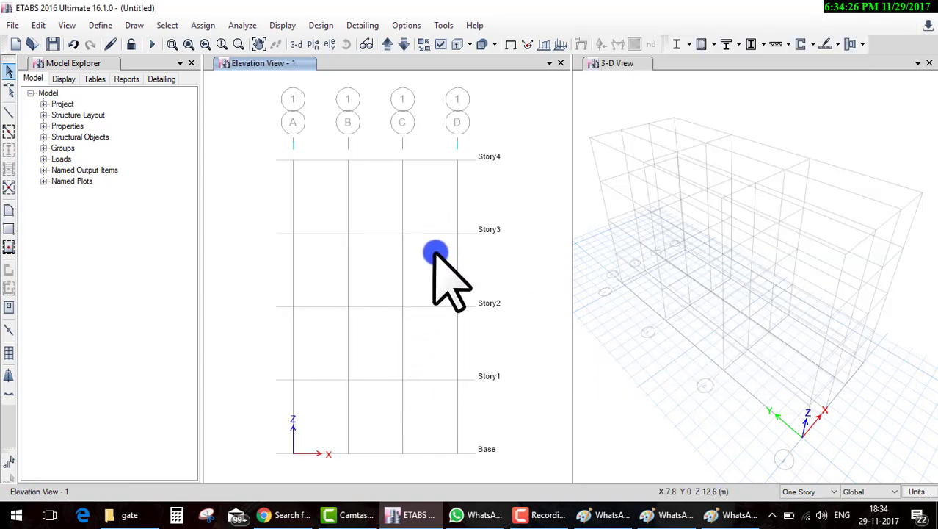
Scroll up through the annotated cable tension question in Paint, then return to ETABS.
{"action": "left_click", "coordinate": [664, 515]}
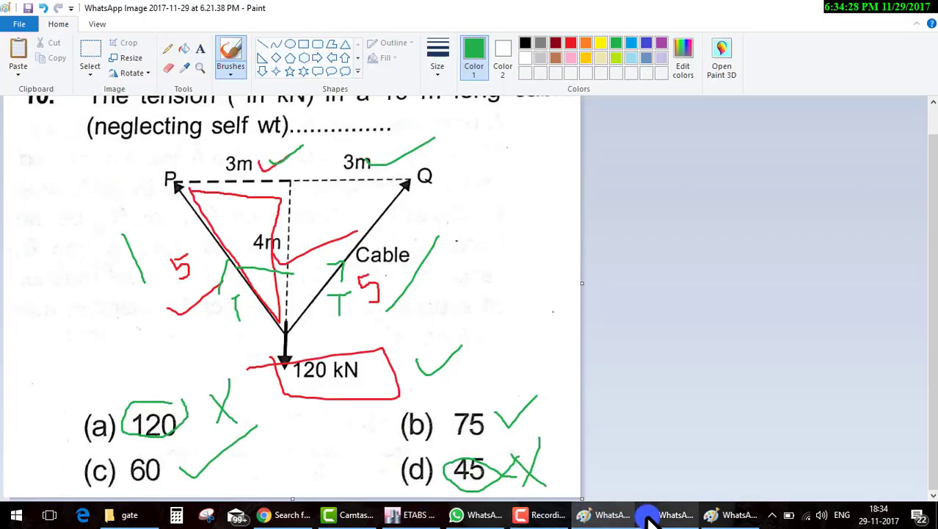
{"action": "left_click", "coordinate": [615, 517]}
{"action": "scroll", "coordinate": [503, 406], "scroll_direction": "up", "scroll_amount": 1}
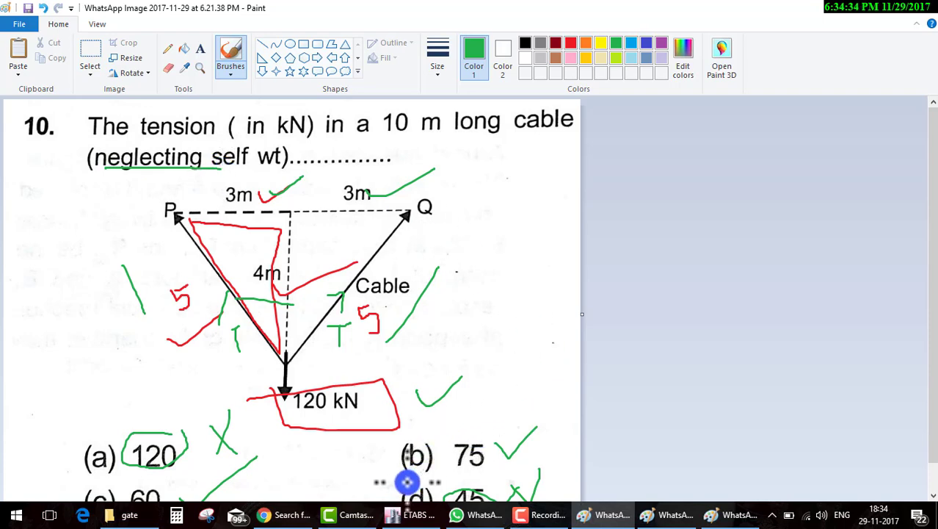
{"action": "left_click", "coordinate": [411, 515]}
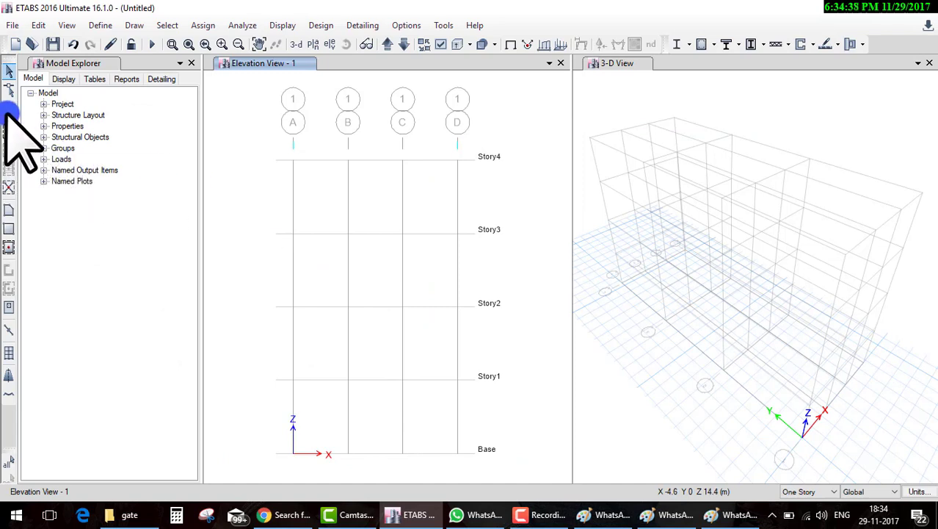
Draw the V-shaped frame line through A/Story4, B/Story3 and C/Story4.
{"action": "left_click", "coordinate": [9, 112]}
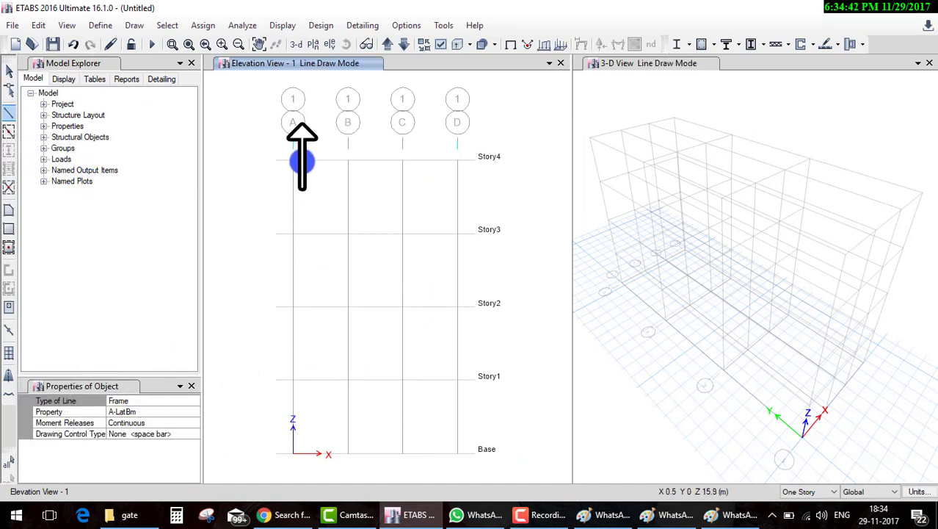
{"action": "left_click", "coordinate": [293, 160]}
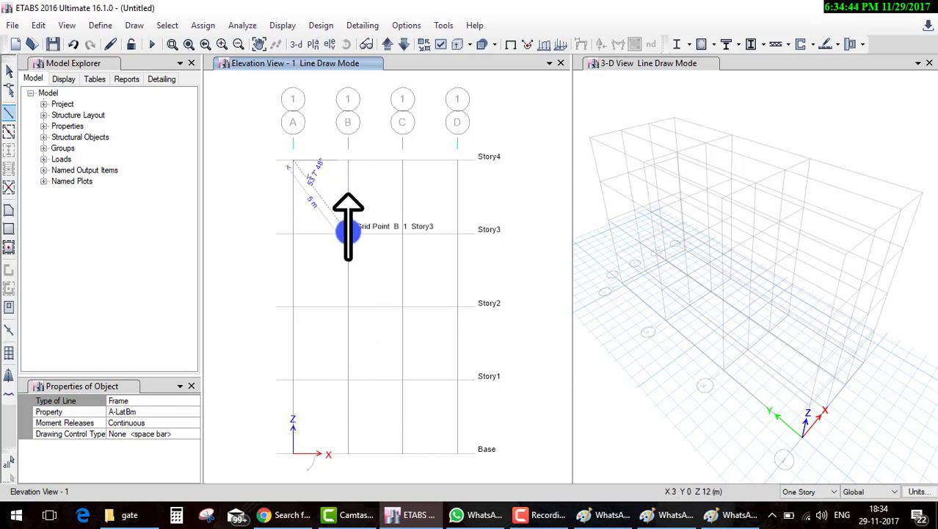
{"action": "left_click", "coordinate": [348, 234]}
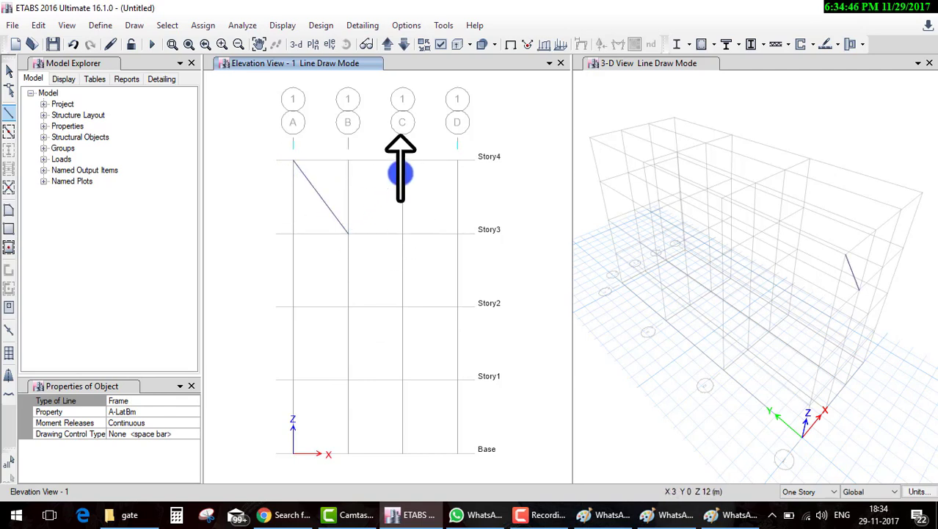
{"action": "left_click", "coordinate": [402, 160]}
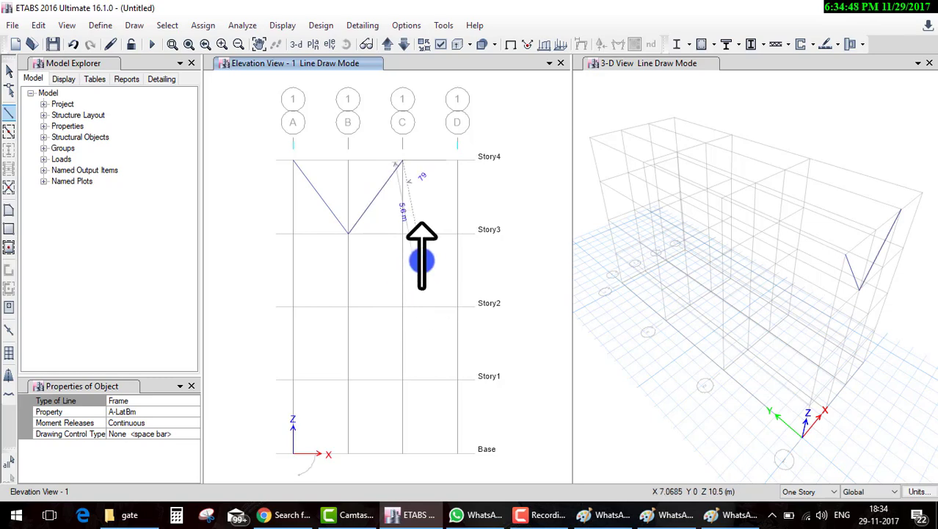
{"action": "key", "text": "Escape"}
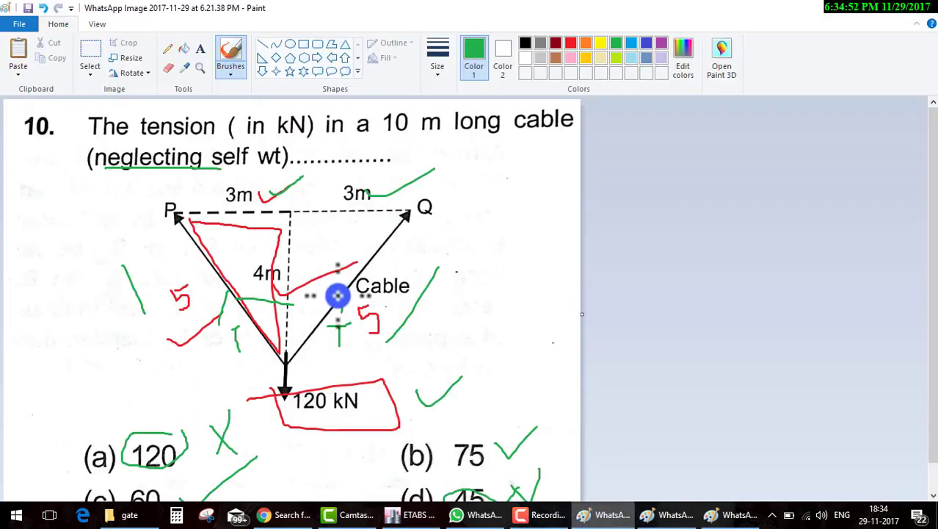
Ring supports P and Q with green circles in the Paint image, then return to ETABS.
{"action": "left_click", "coordinate": [603, 513]}
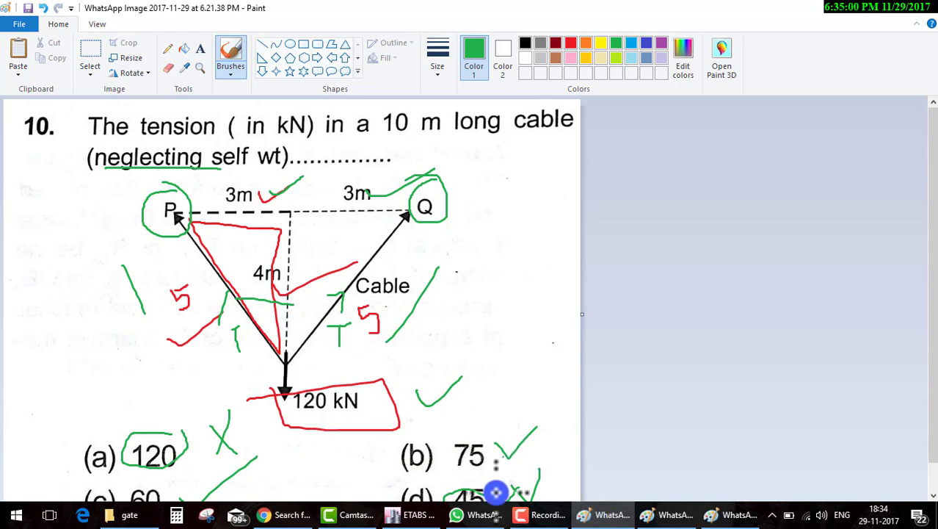
{"action": "left_click", "coordinate": [415, 514]}
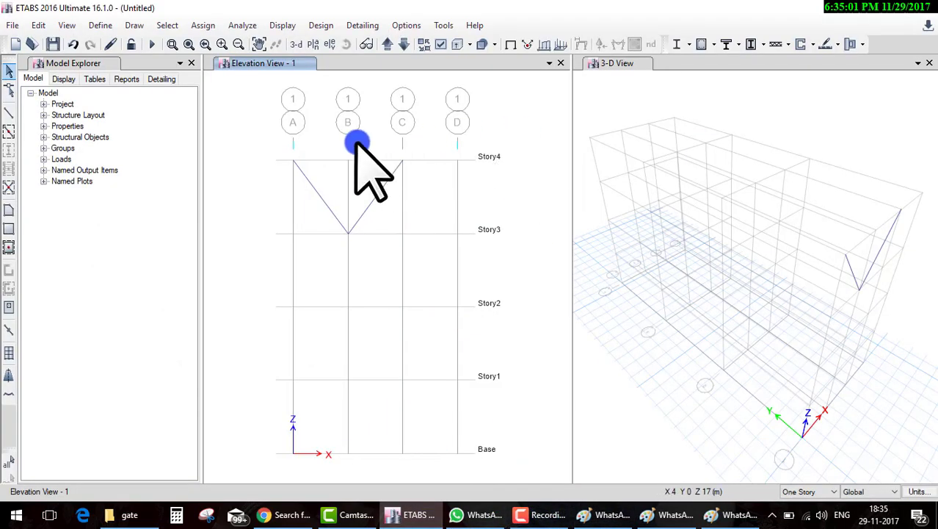
Pin the top joints at grids A and C on Story4, then select the bottom joint at B.
{"action": "left_click", "coordinate": [293, 160]}
{"action": "left_click_drag", "start_coordinate": [377, 145], "coordinate": [427, 182]}
{"action": "left_click", "coordinate": [206, 25]}
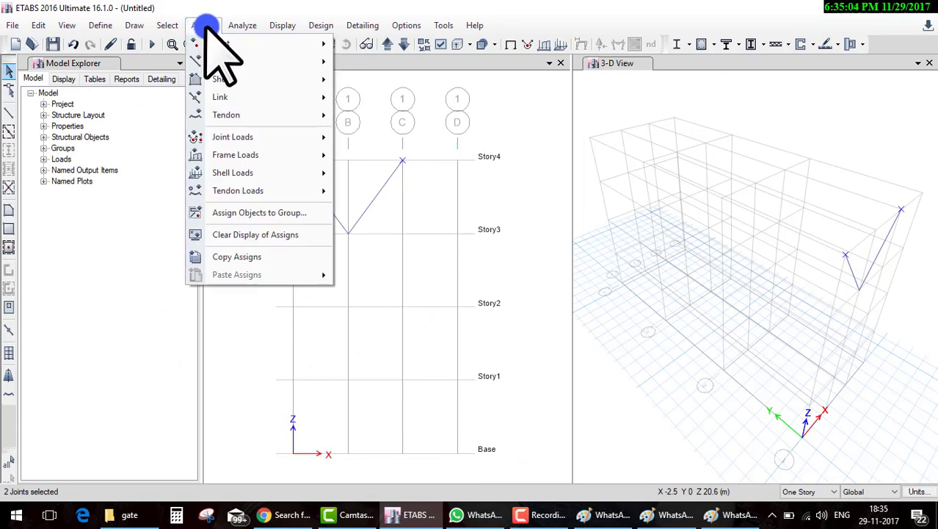
{"action": "left_click", "coordinate": [365, 38]}
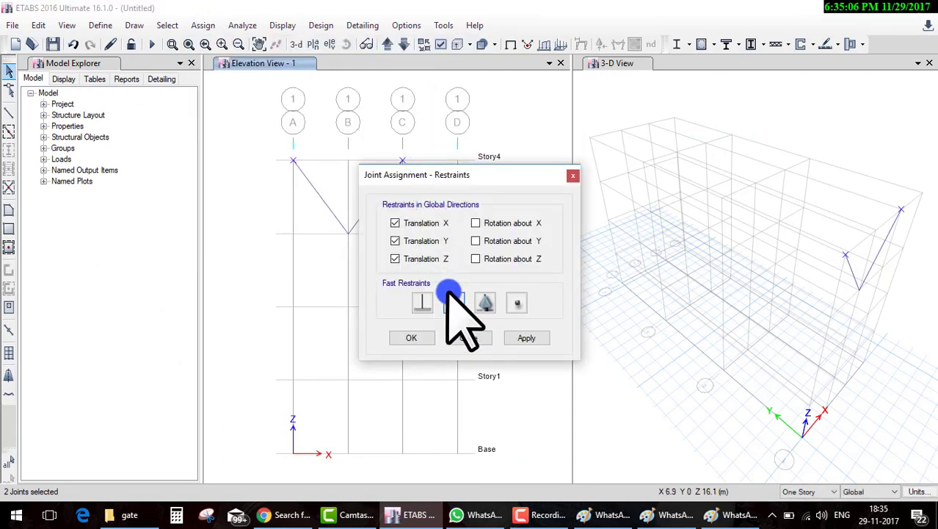
{"action": "left_click", "coordinate": [449, 302]}
{"action": "left_click", "coordinate": [408, 339]}
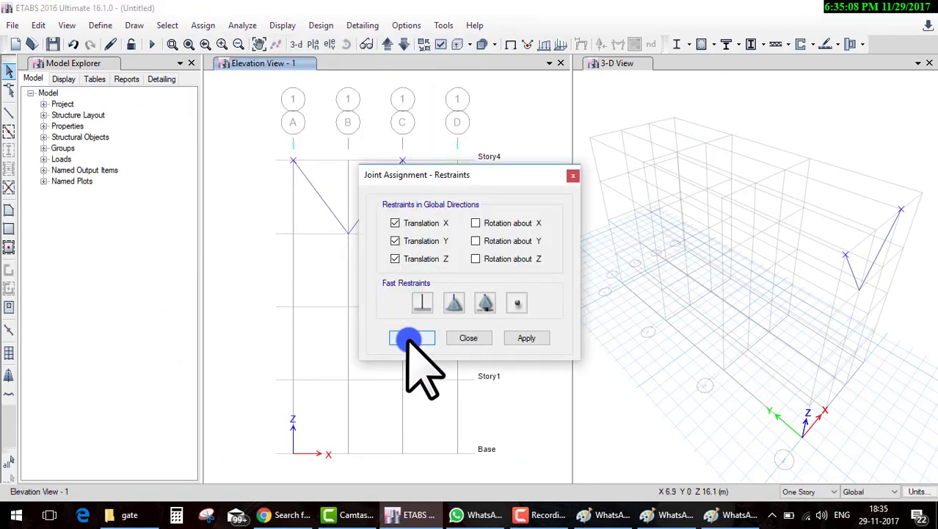
{"action": "left_click_drag", "start_coordinate": [335, 229], "coordinate": [378, 255]}
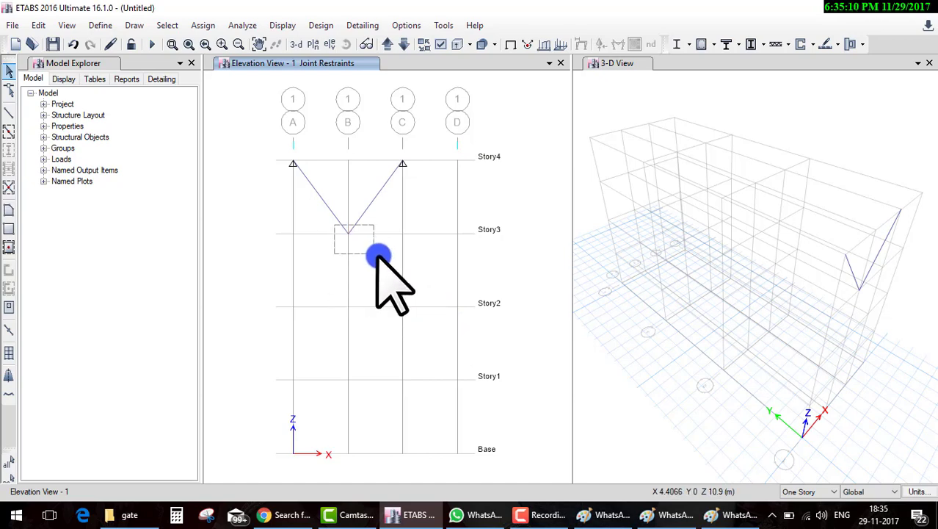
{"action": "left_click", "coordinate": [574, 515]}
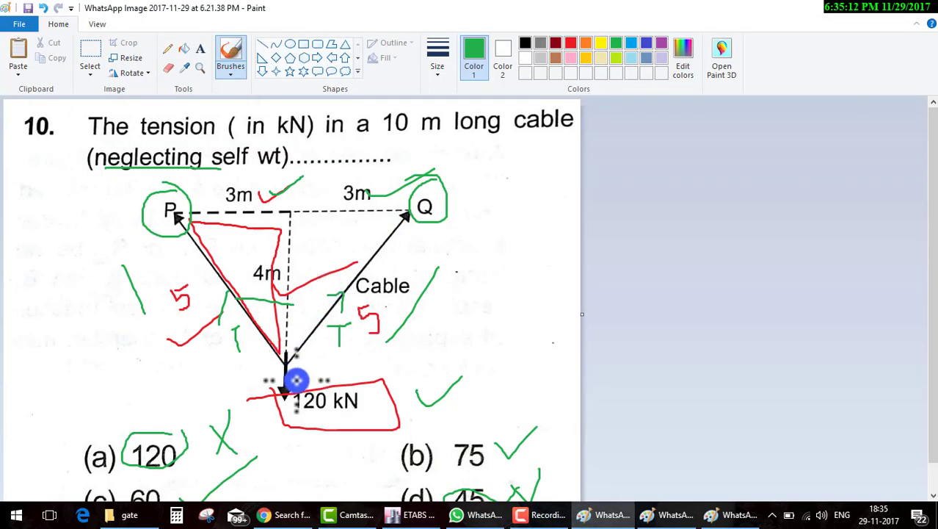
Assign a 120 kN downward Dead force (Global Z -120) to joint B/Story3.
{"action": "left_click", "coordinate": [405, 517]}
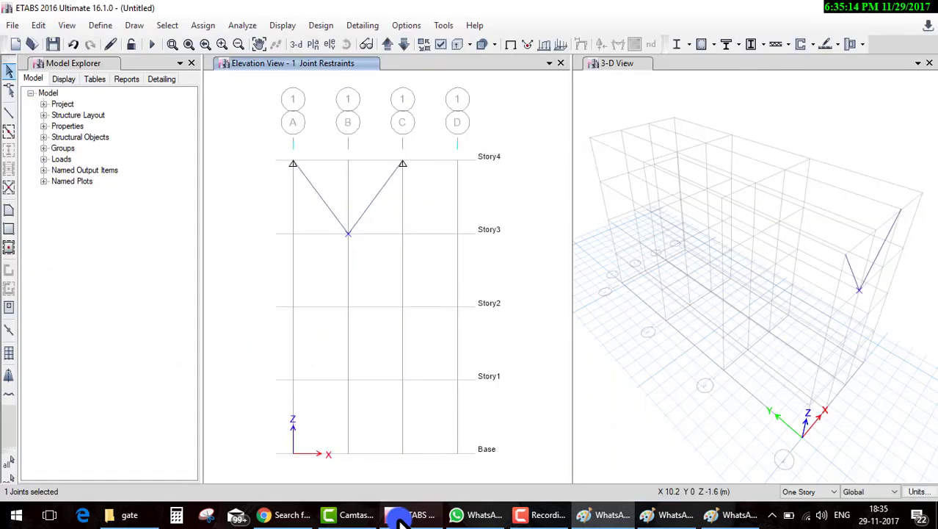
{"action": "left_click", "coordinate": [205, 26]}
{"action": "mouse_move", "coordinate": [220, 137]}
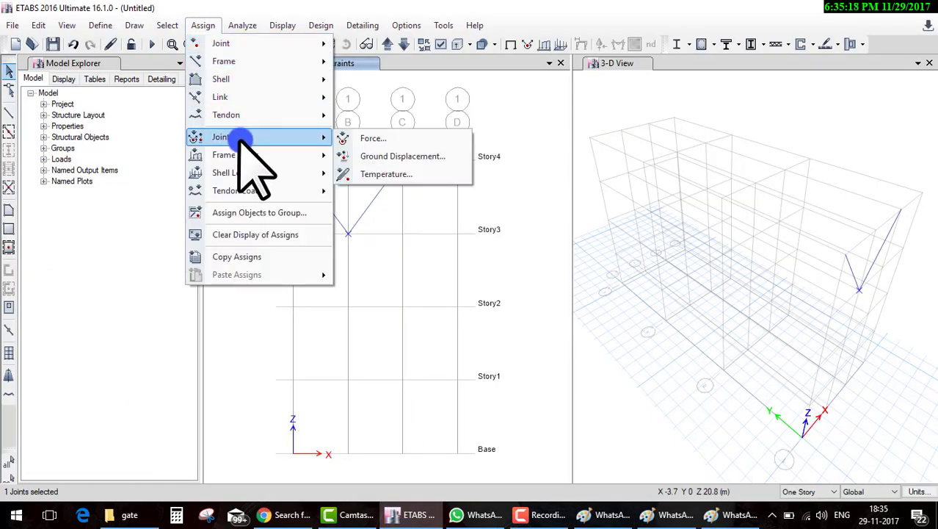
{"action": "left_click", "coordinate": [389, 140]}
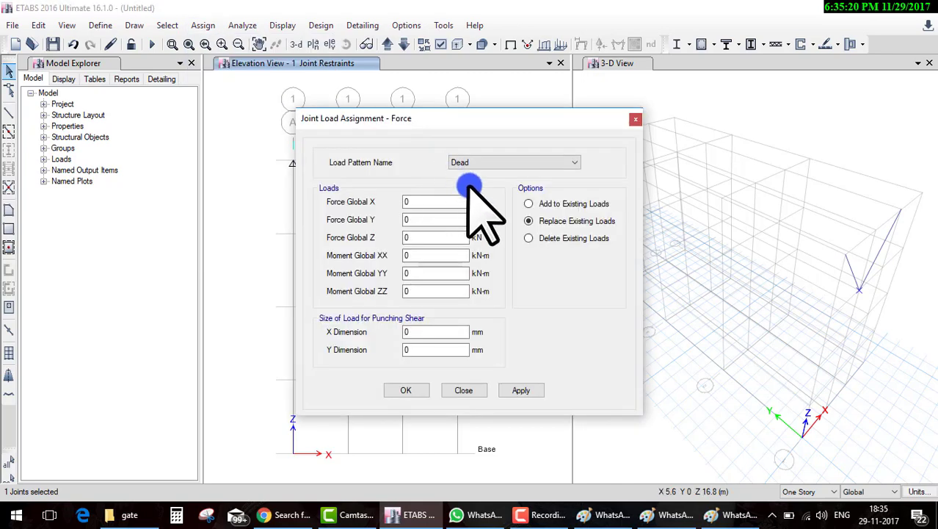
{"action": "left_click", "coordinate": [412, 238]}
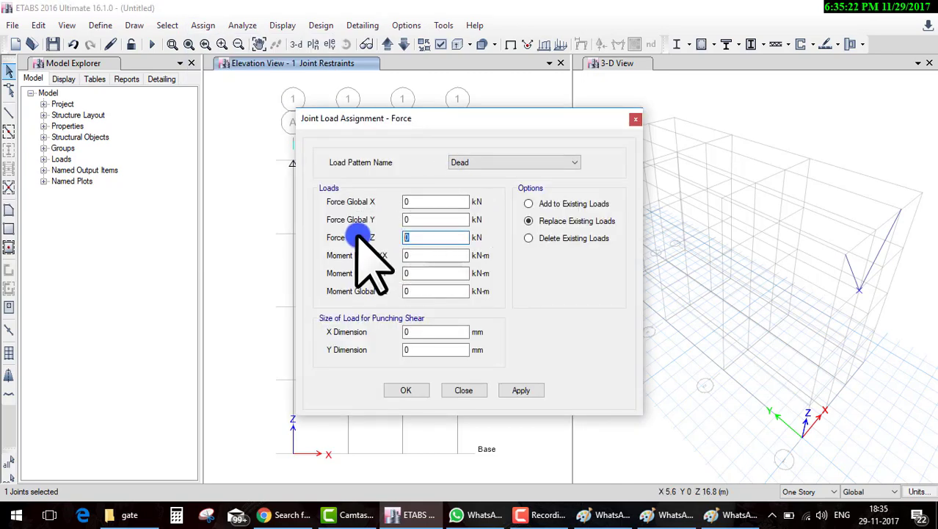
{"action": "type", "text": "-120"}
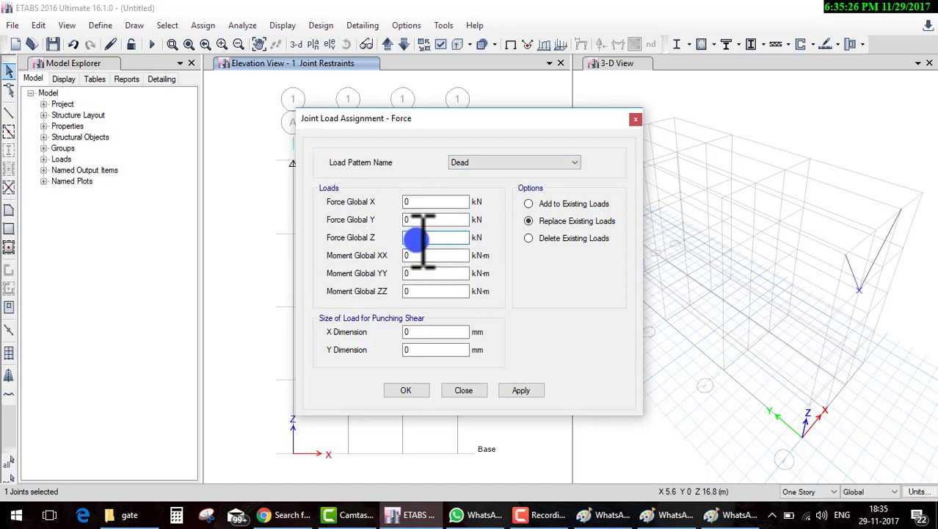
{"action": "left_click", "coordinate": [407, 390]}
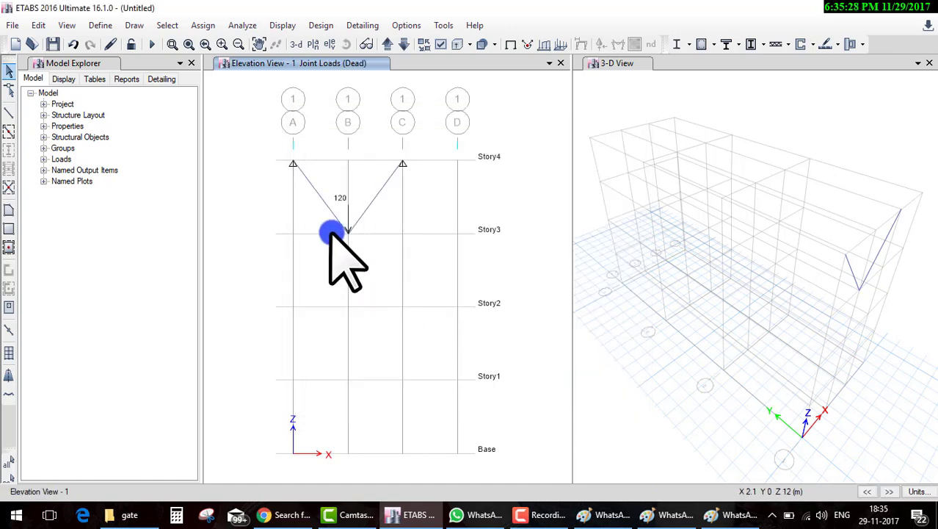
{"action": "scroll", "coordinate": [343, 208], "scroll_direction": "up", "scroll_amount": 3}
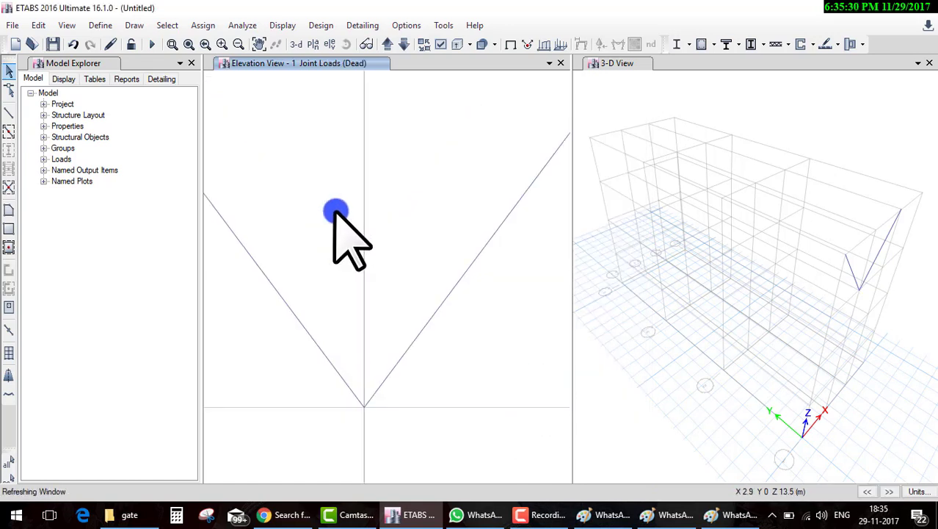
{"action": "scroll", "coordinate": [336, 219], "scroll_direction": "down", "scroll_amount": 3}
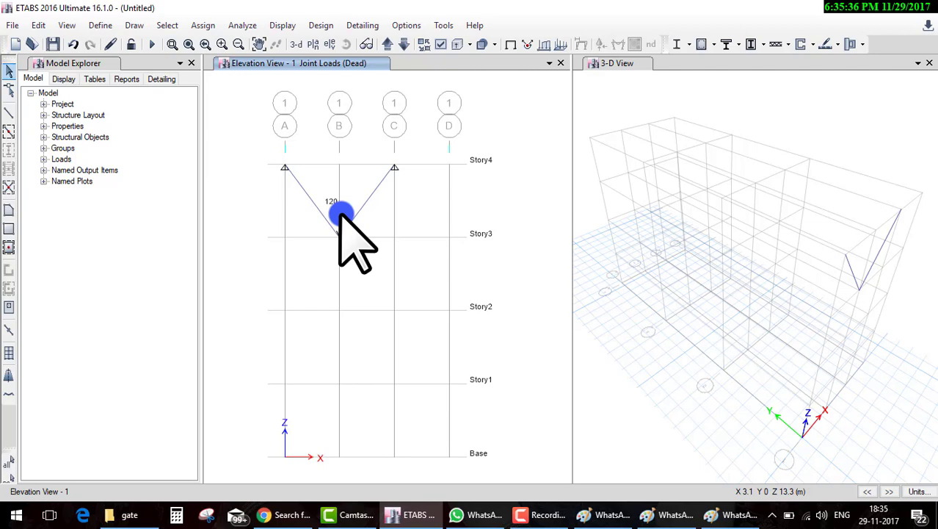
Run the analysis, saving the model under the file name cable.
{"action": "left_click", "coordinate": [151, 46]}
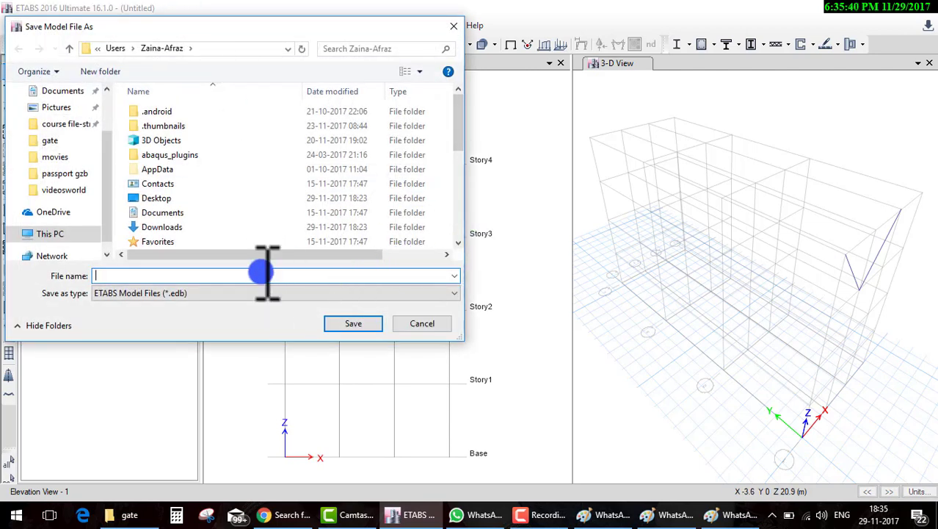
{"action": "type", "text": "v"}
{"action": "key", "text": "BackSpace"}
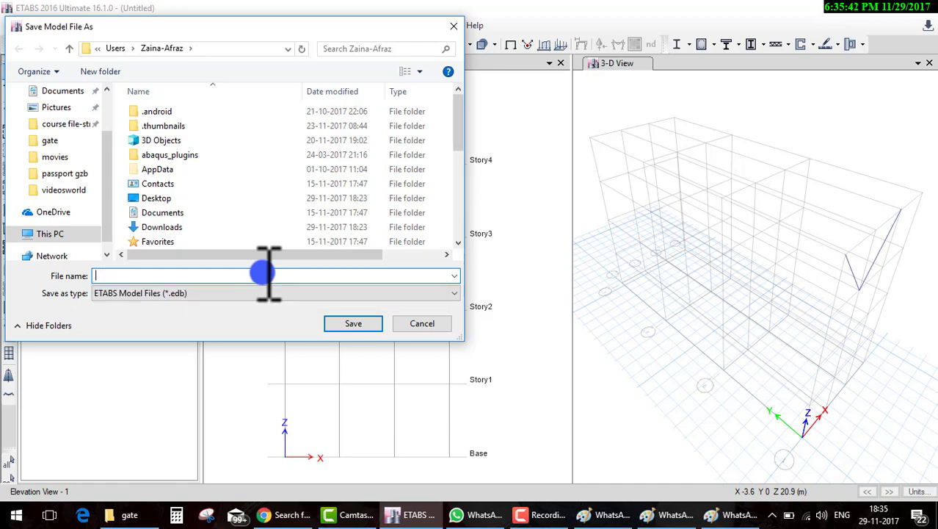
{"action": "type", "text": "e"}
{"action": "key", "text": "Return"}
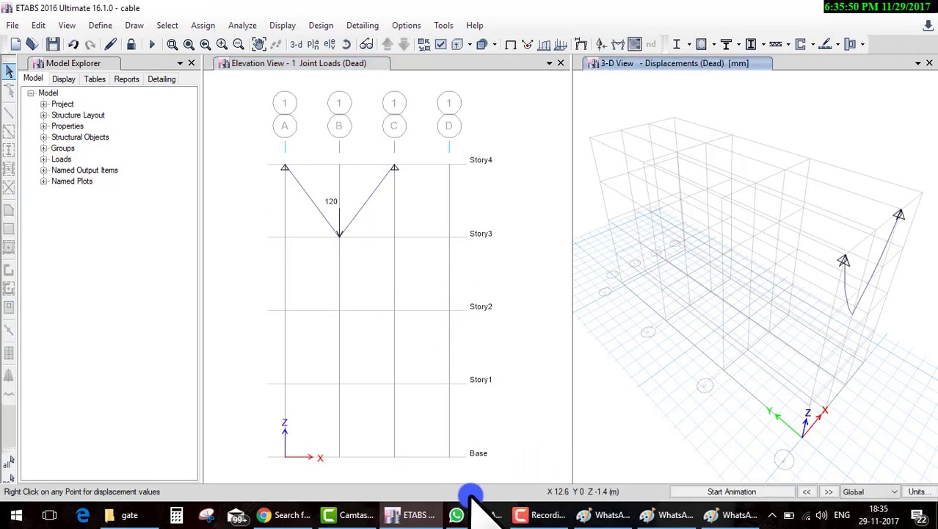
{"action": "left_click", "coordinate": [603, 514]}
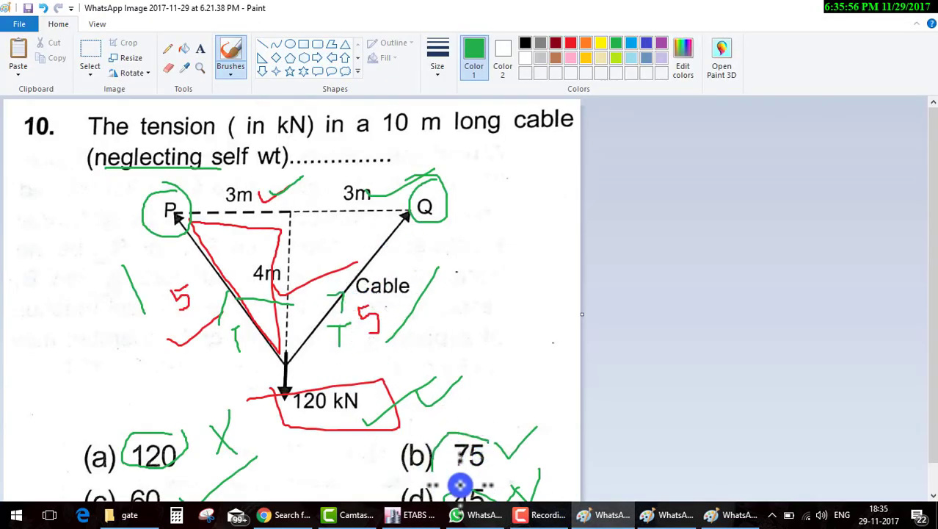
{"action": "left_click", "coordinate": [412, 514]}
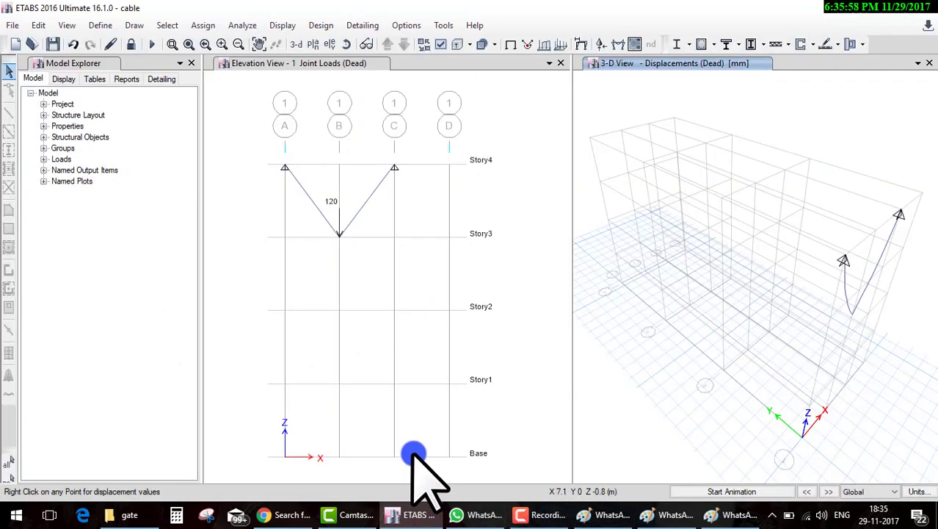
Display the Dead-case axial force diagram with values, showing 79.97 kN per cable leg.
{"action": "left_click", "coordinate": [621, 50]}
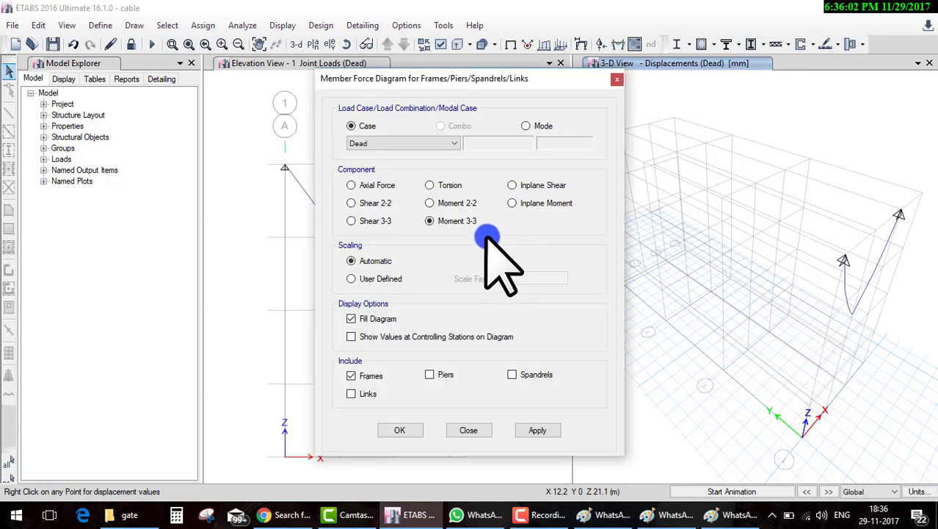
{"action": "left_click", "coordinate": [373, 186]}
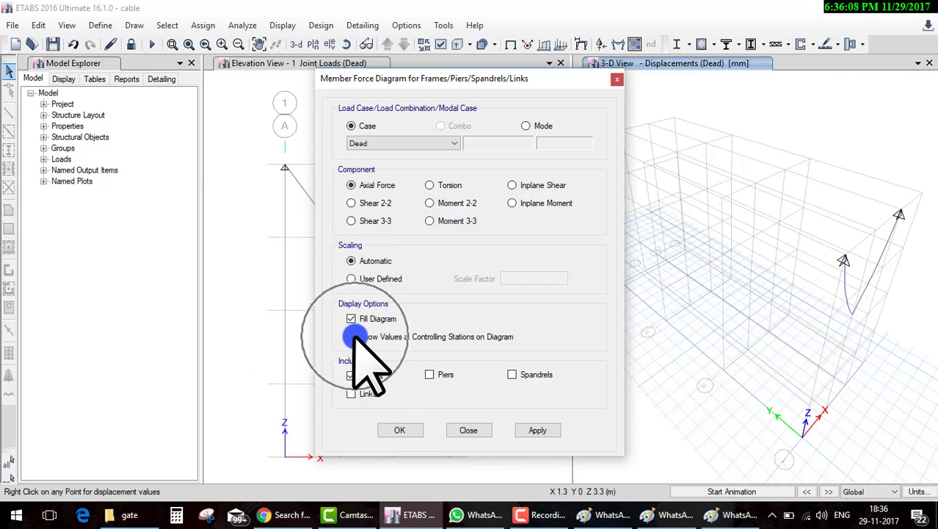
{"action": "left_click", "coordinate": [403, 431]}
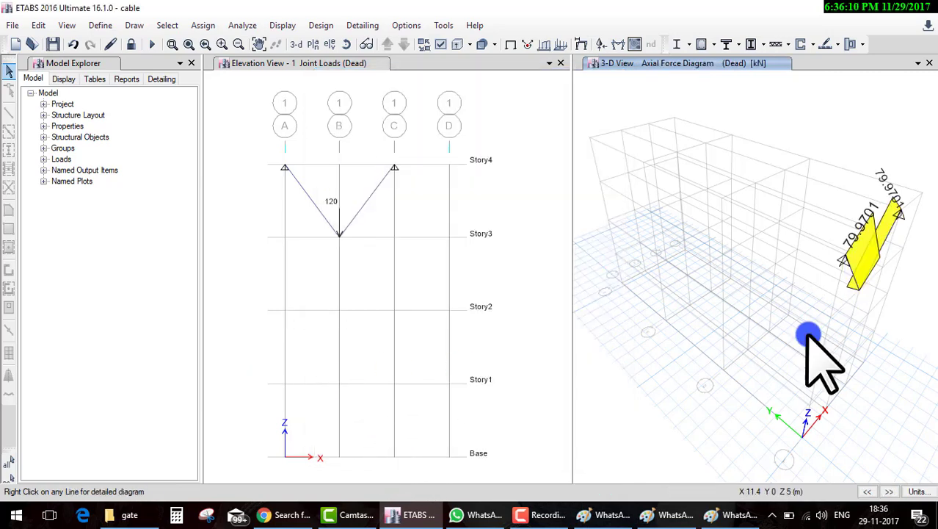
{"action": "scroll", "coordinate": [890, 268], "scroll_direction": "up", "scroll_amount": 3}
{"action": "scroll", "coordinate": [829, 262], "scroll_direction": "down", "scroll_amount": 3}
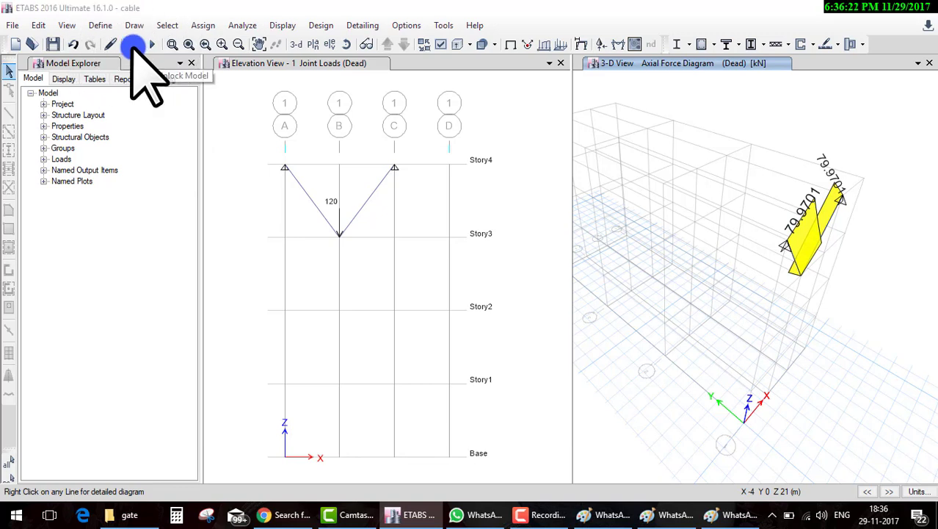
Unlock the model, clearing analysis results, and select both cable members.
{"action": "left_click", "coordinate": [132, 46]}
{"action": "left_click", "coordinate": [462, 300]}
{"action": "left_click", "coordinate": [334, 234]}
{"action": "left_click_drag", "start_coordinate": [255, 154], "coordinate": [412, 277]}
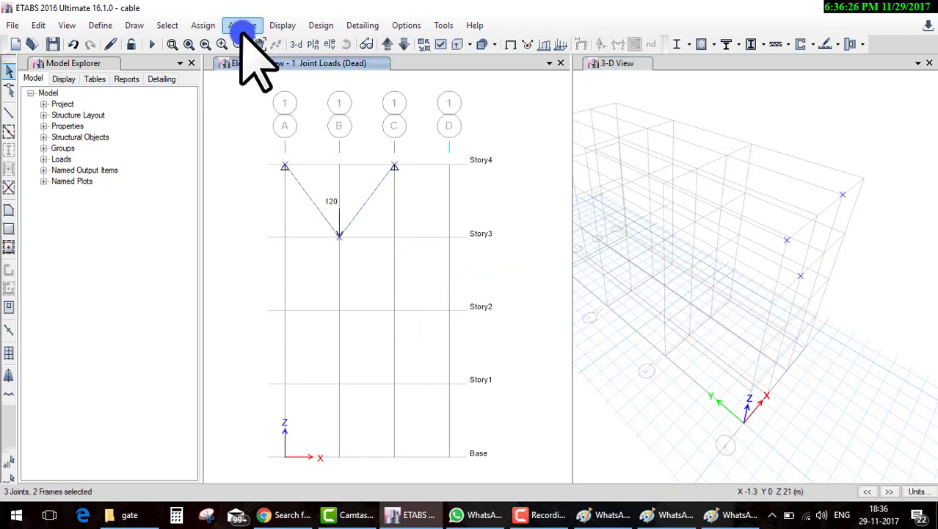
Set mass and weight modifiers to 0 on both cable members and rerun the analysis.
{"action": "left_click", "coordinate": [206, 25]}
{"action": "mouse_move", "coordinate": [224, 61]}
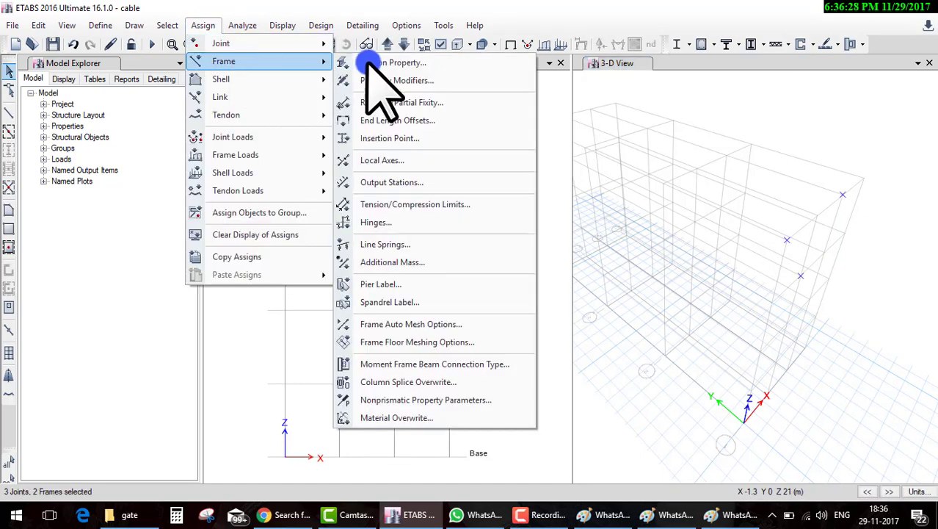
{"action": "left_click", "coordinate": [400, 81]}
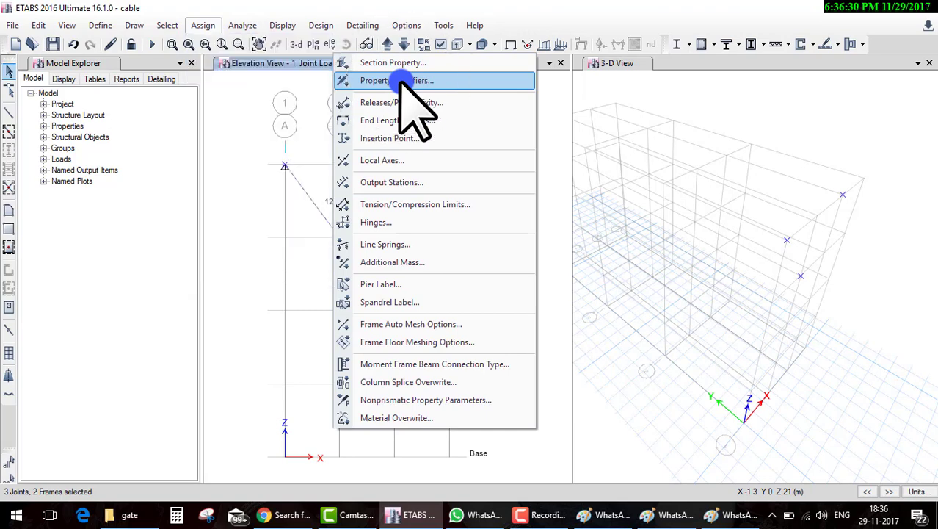
{"action": "double_click", "coordinate": [536, 285]}
{"action": "type", "text": "0"}
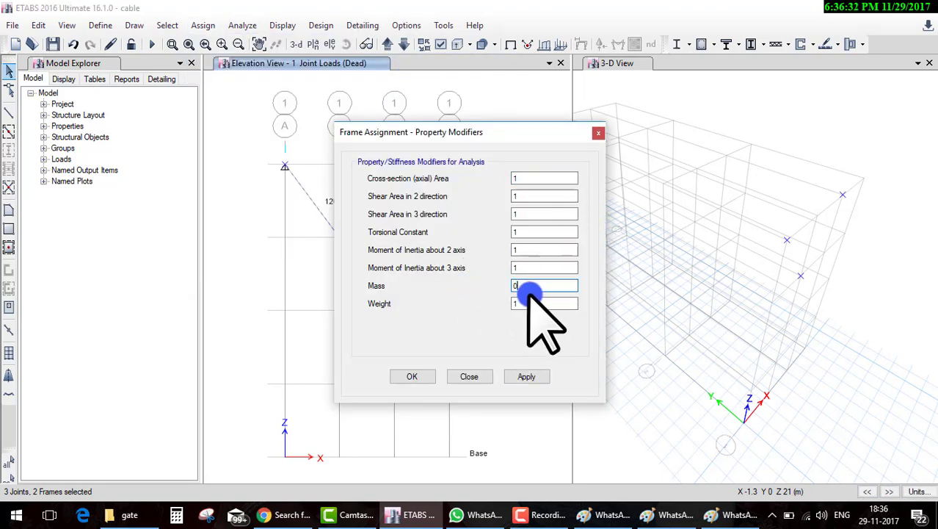
{"action": "double_click", "coordinate": [540, 304]}
{"action": "type", "text": "0"}
{"action": "left_click", "coordinate": [414, 374]}
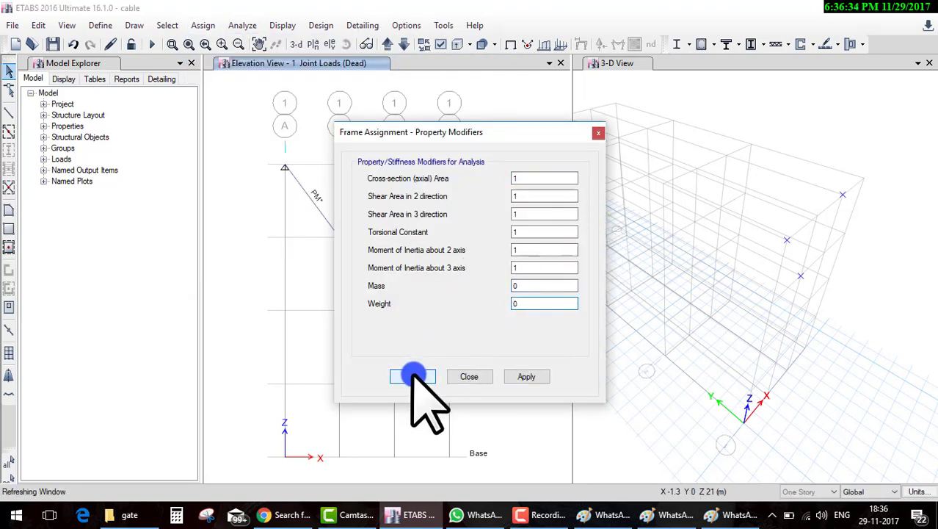
{"action": "left_click", "coordinate": [151, 43]}
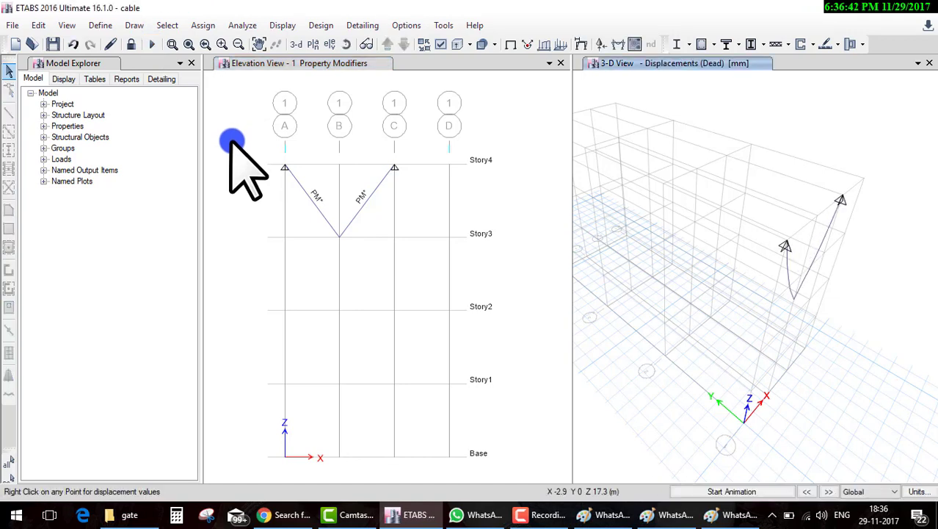
Display the axial force diagram, now 74.72 kN, then bring up the Paint cable question.
{"action": "left_click", "coordinate": [603, 42]}
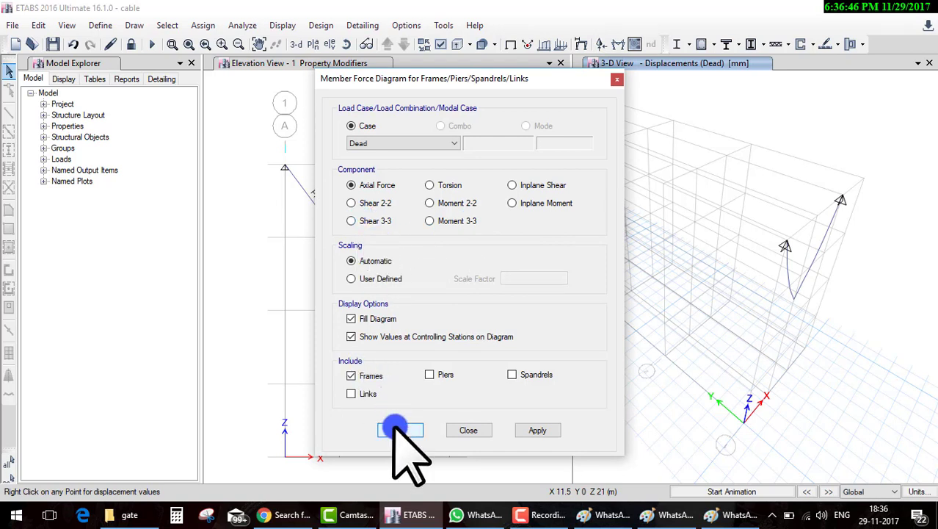
{"action": "left_click", "coordinate": [398, 431]}
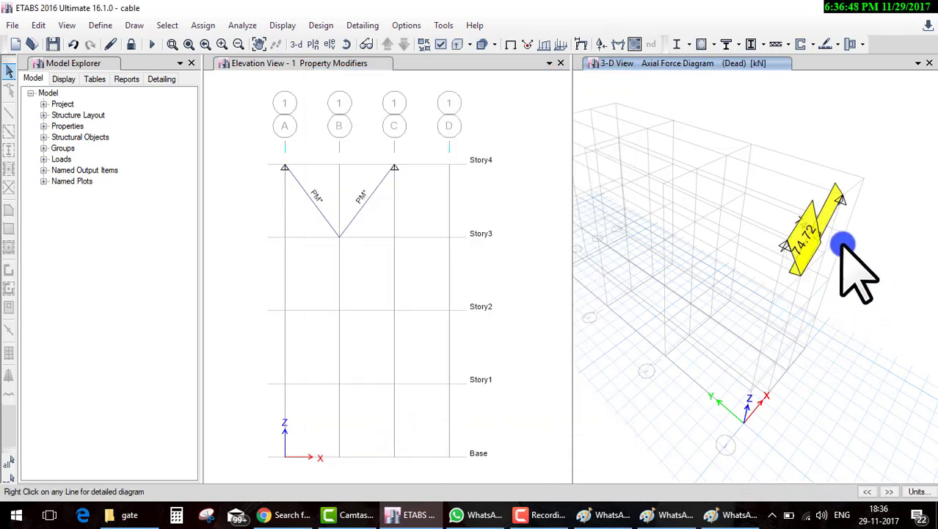
{"action": "mouse_move", "coordinate": [808, 231]}
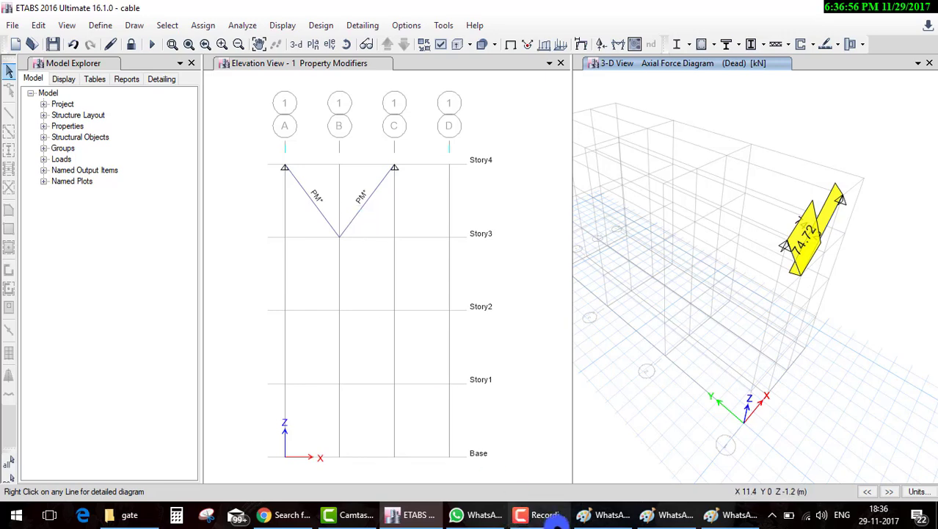
{"action": "left_click", "coordinate": [603, 514]}
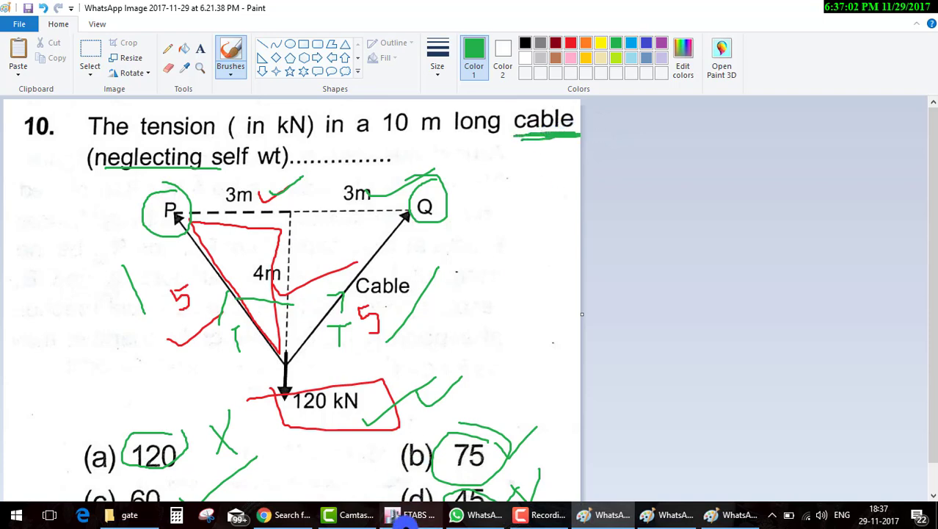
Back in ETABS, unlock the model and select both cable legs.
{"action": "left_click", "coordinate": [411, 516]}
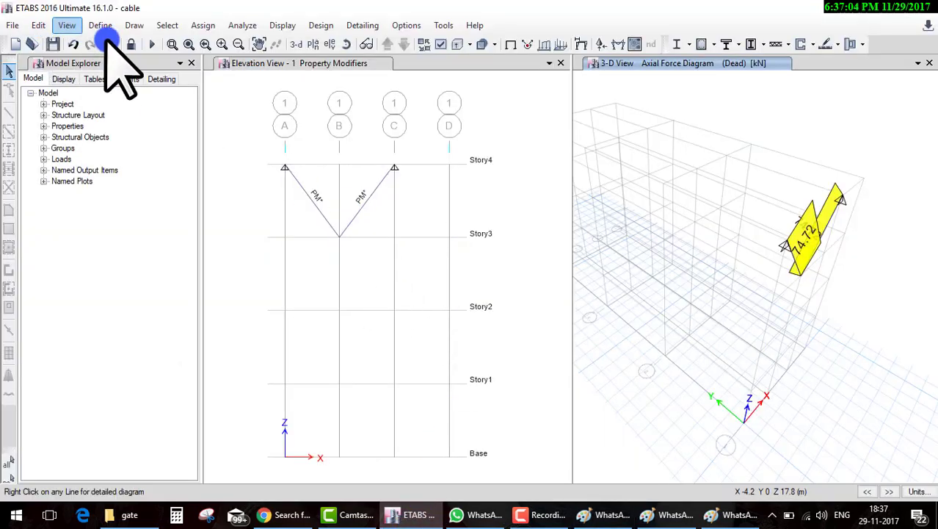
{"action": "left_click", "coordinate": [131, 44]}
{"action": "left_click", "coordinate": [474, 309]}
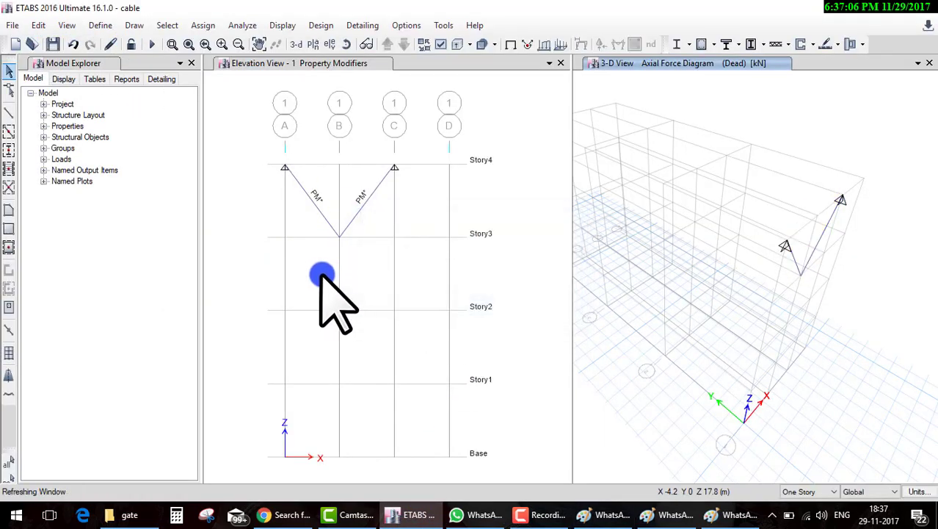
{"action": "left_click", "coordinate": [321, 214]}
{"action": "left_click", "coordinate": [321, 213]}
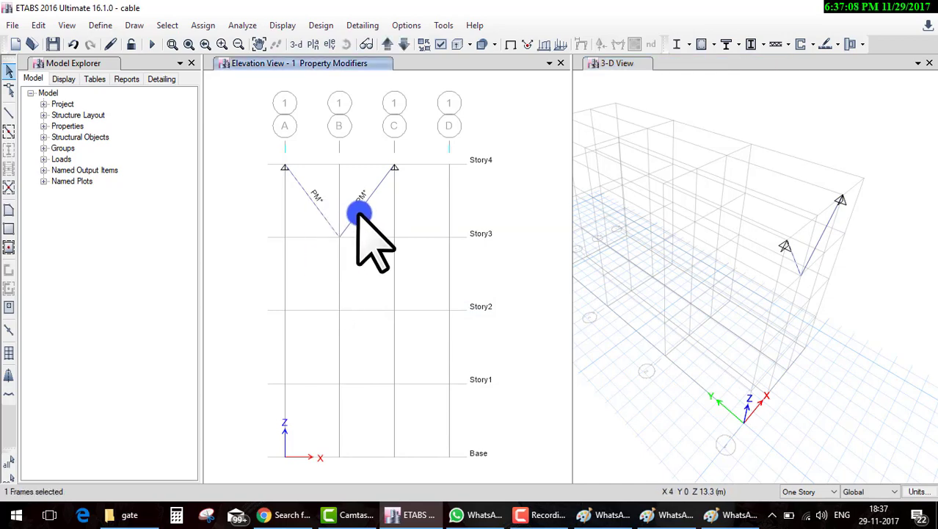
{"action": "left_click", "coordinate": [361, 209]}
Release Moment 22 and 33 at start and end of both legs, then rerun the analysis.
{"action": "left_click", "coordinate": [207, 24]}
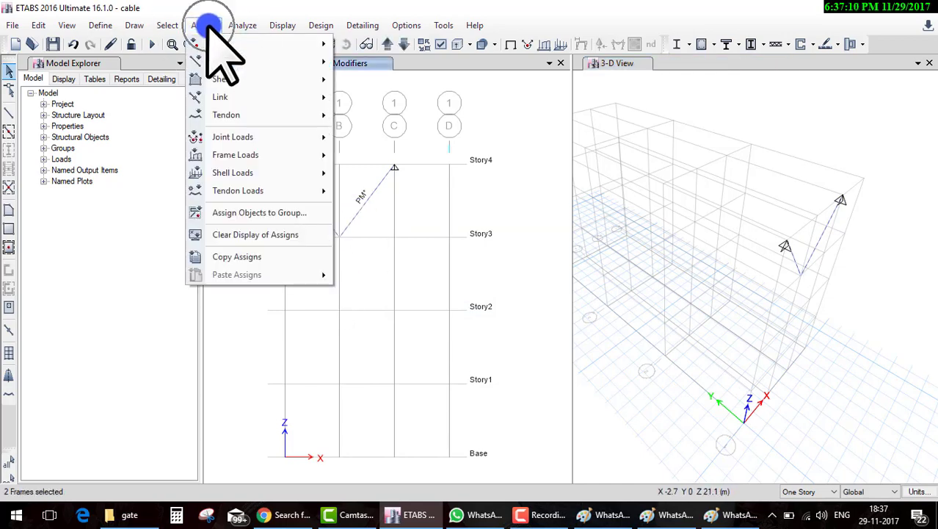
{"action": "left_click", "coordinate": [236, 58]}
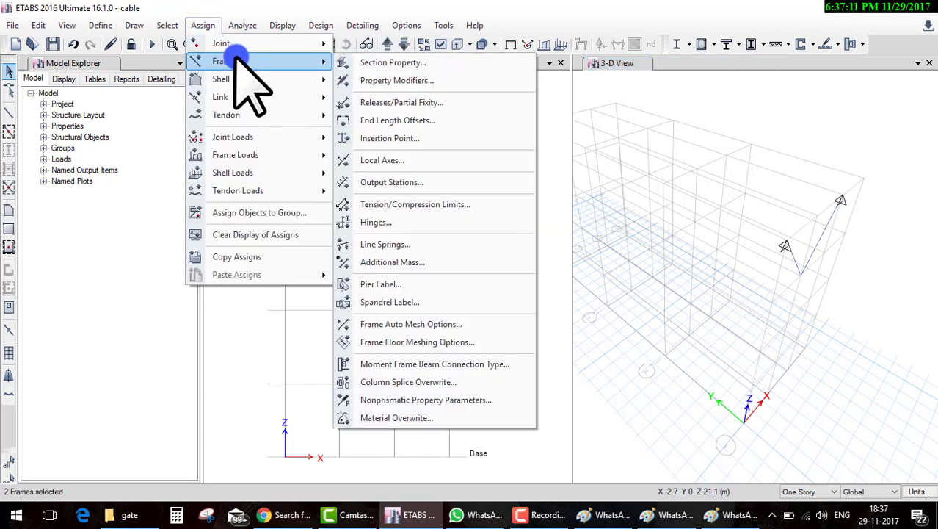
{"action": "left_click", "coordinate": [397, 104]}
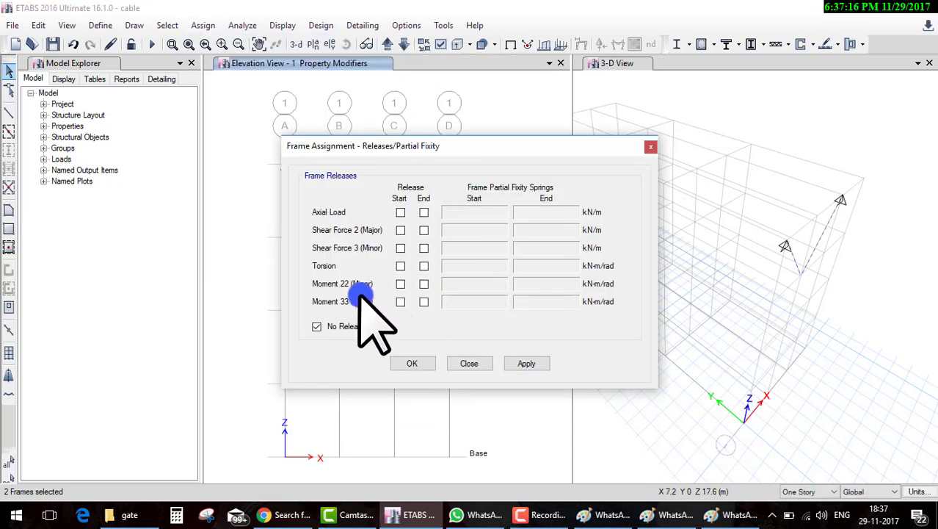
{"action": "left_click", "coordinate": [400, 283]}
{"action": "left_click", "coordinate": [408, 301]}
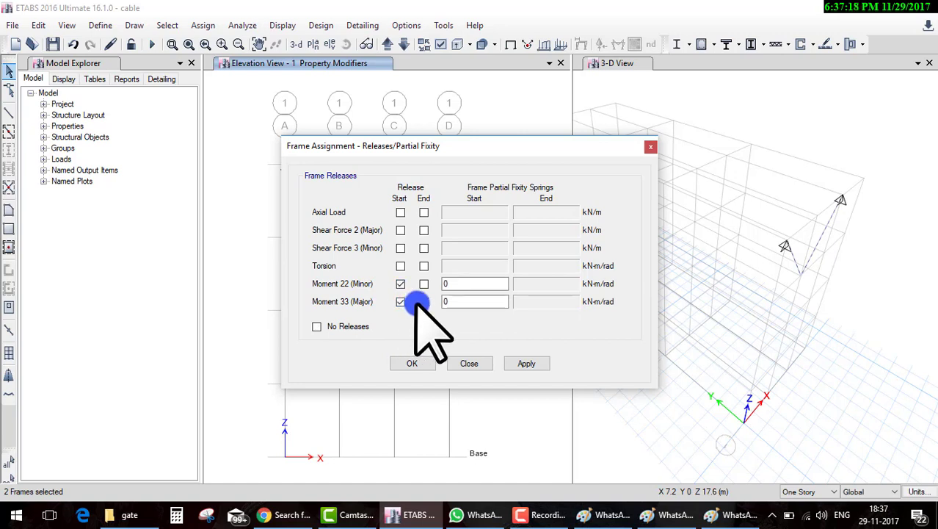
{"action": "left_click", "coordinate": [424, 301]}
{"action": "left_click", "coordinate": [423, 284]}
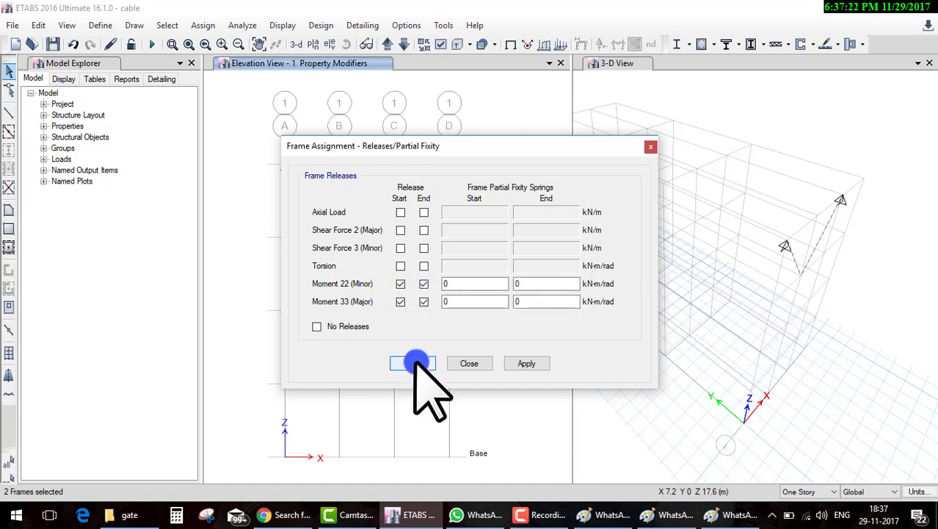
{"action": "left_click", "coordinate": [413, 363]}
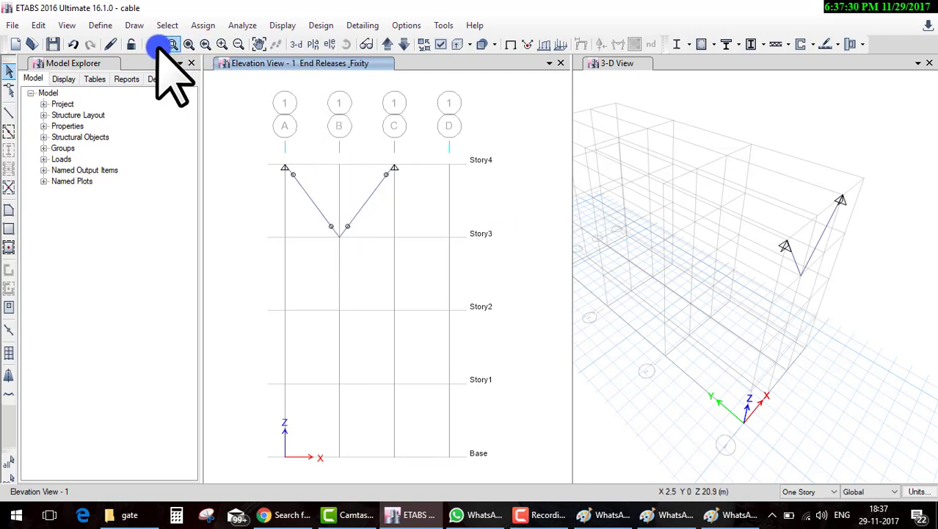
{"action": "left_click", "coordinate": [154, 45]}
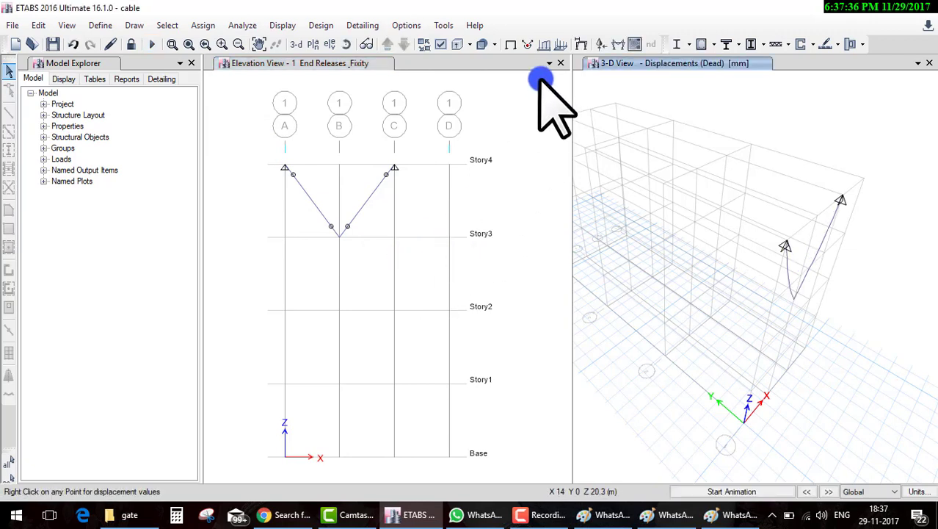
Display the Dead axial force diagram with values, showing 75 kN in each cable leg.
{"action": "left_click", "coordinate": [618, 44]}
{"action": "left_click", "coordinate": [367, 395]}
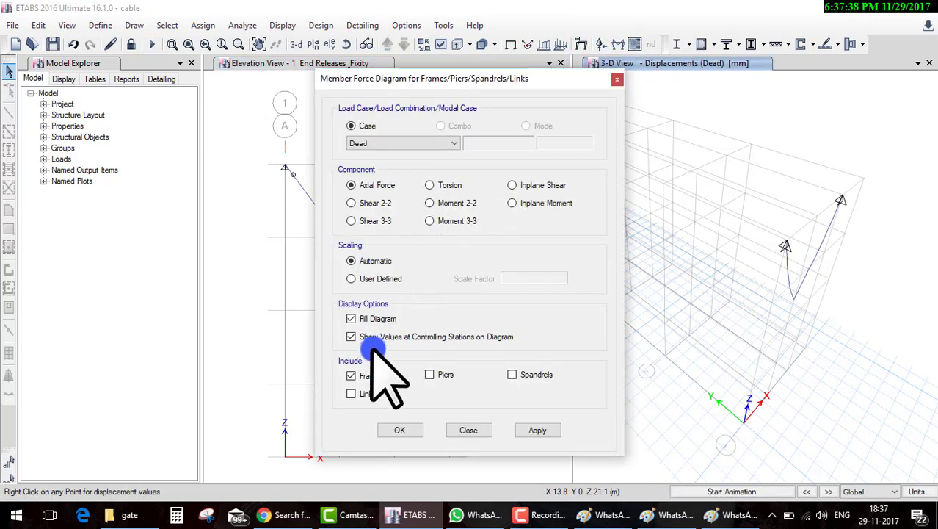
{"action": "left_click", "coordinate": [405, 430]}
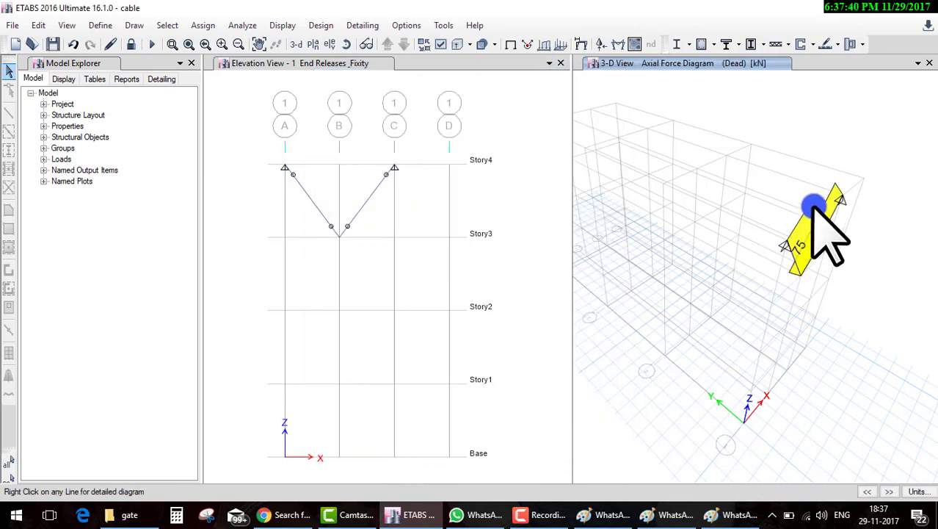
Show the zero Moment 3-3 diagram in the elevation view and orbit the 3-D view.
{"action": "left_click", "coordinate": [502, 144]}
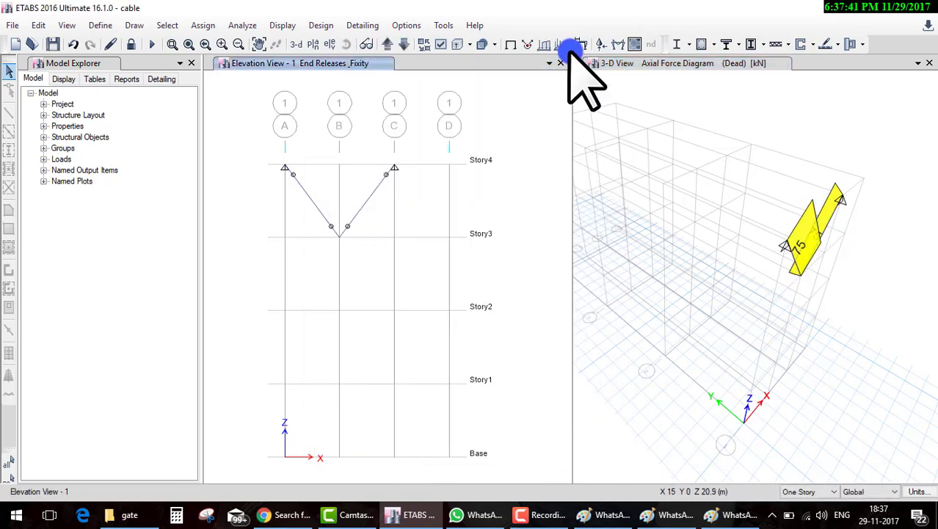
{"action": "left_click", "coordinate": [618, 42]}
{"action": "left_click", "coordinate": [400, 429]}
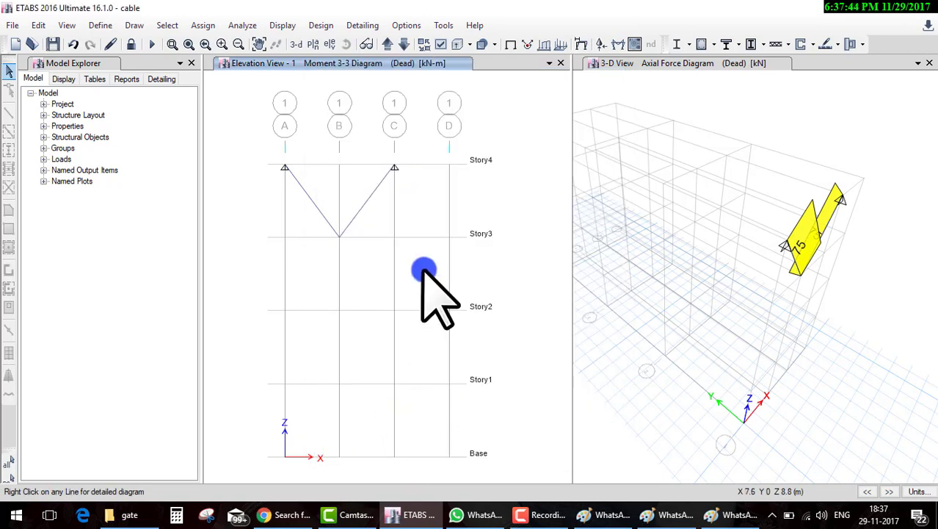
{"action": "mouse_move", "coordinate": [791, 261]}
{"action": "middle_mouse_down", "text": "shift"}
{"action": "mouse_move", "coordinate": [760, 275]}
{"action": "mouse_move", "coordinate": [760, 248]}
{"action": "middle_mouse_up", "text": "shift"}
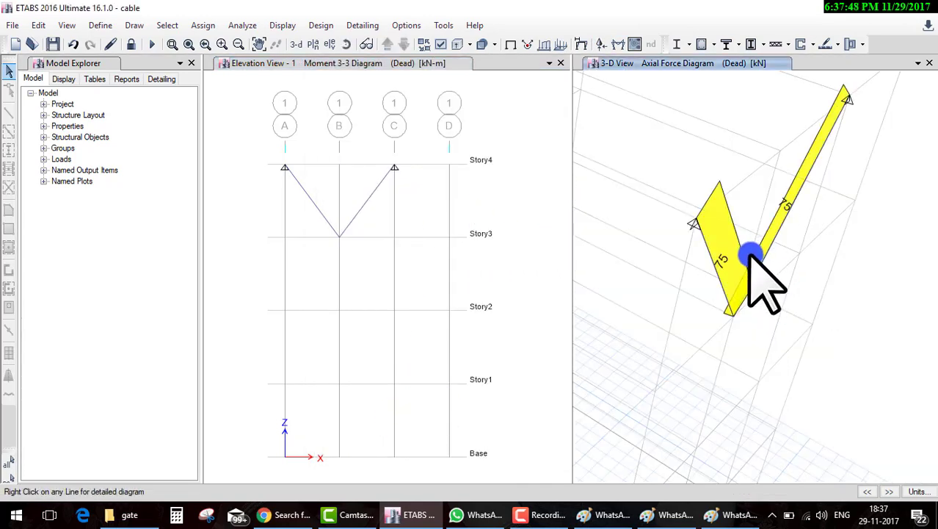